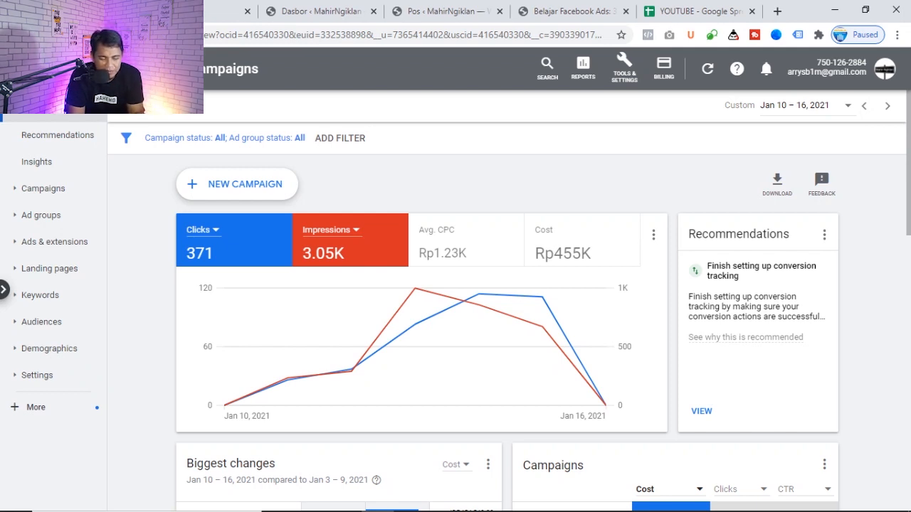
- Create a new Search campaign without a goal's guidance and choose Website visits as the desired result
{"action": "left_click", "coordinate": [237, 183]}
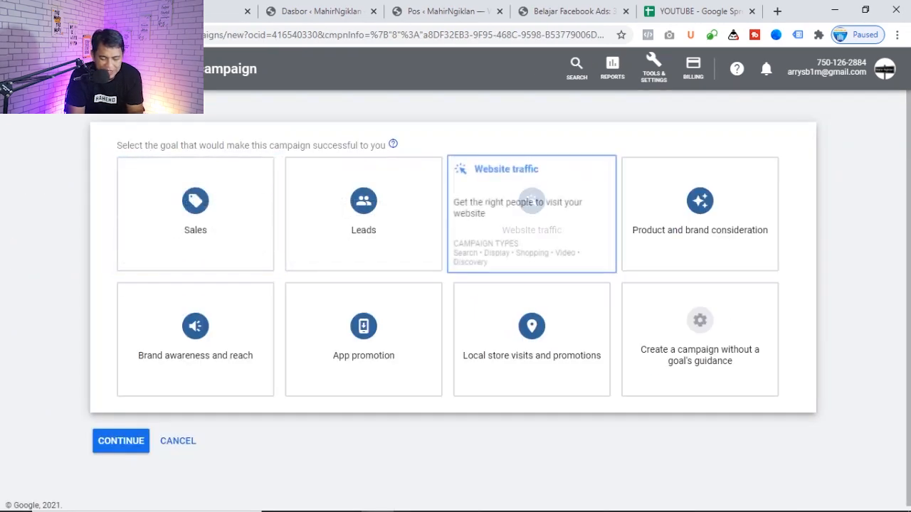
{"action": "left_click", "coordinate": [699, 338]}
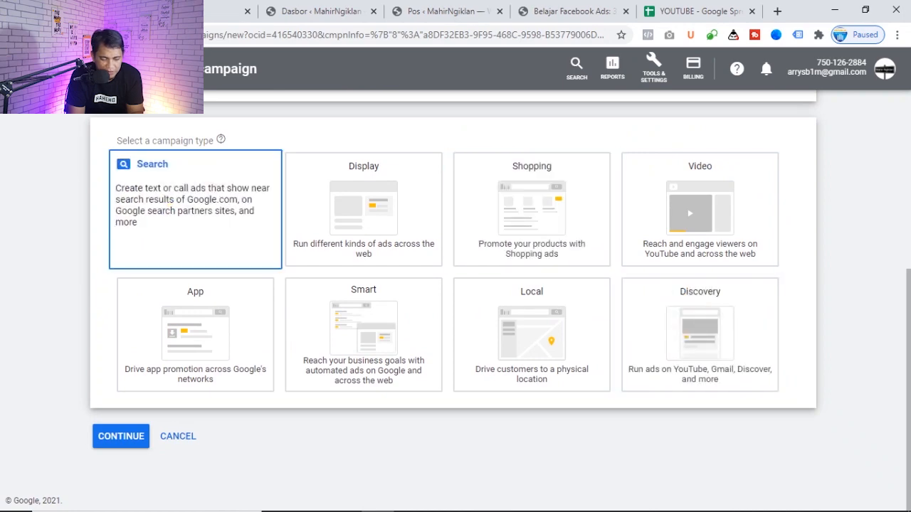
{"action": "left_click", "coordinate": [195, 209]}
{"action": "scroll", "coordinate": [195, 209], "scroll_direction": "down", "scroll_amount": 3}
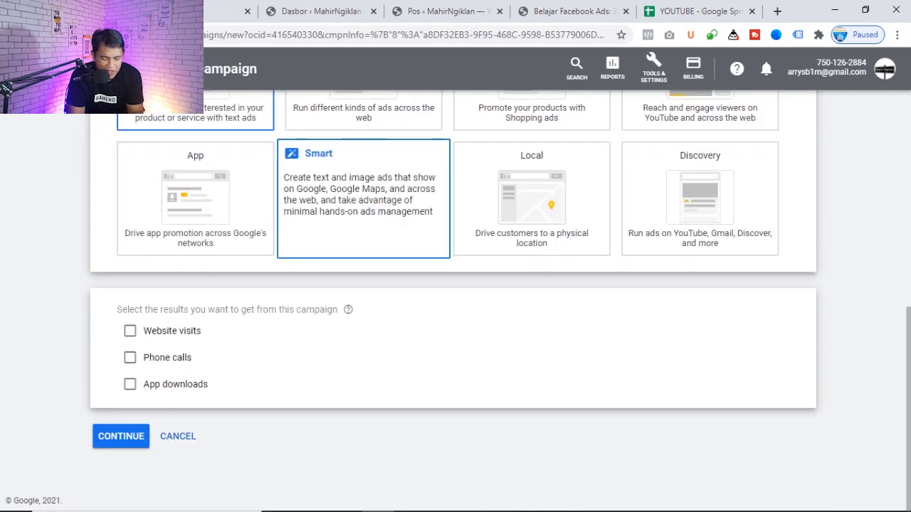
{"action": "left_click", "coordinate": [130, 331]}
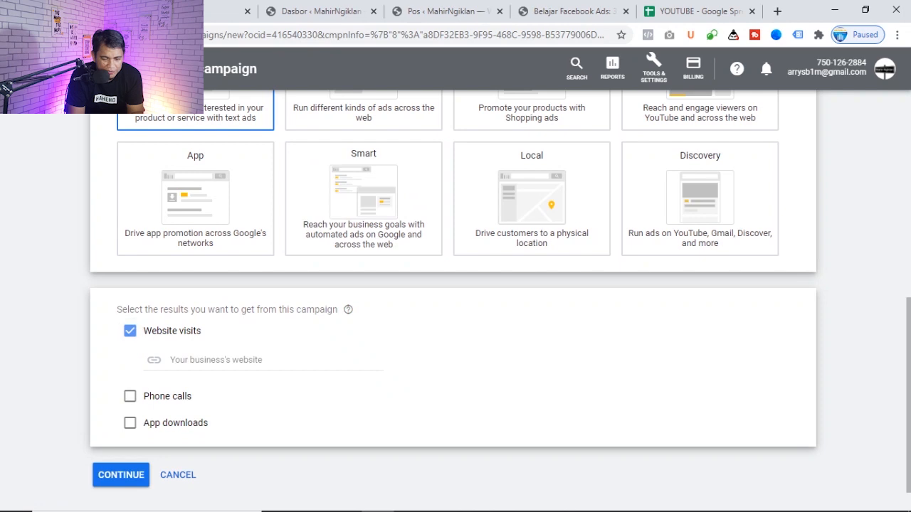
- Copy the Belajar Facebook Ads article's URL into the campaign's business website field and continue to the campaign settings
{"action": "left_click", "coordinate": [569, 11]}
{"action": "left_click", "coordinate": [379, 34]}
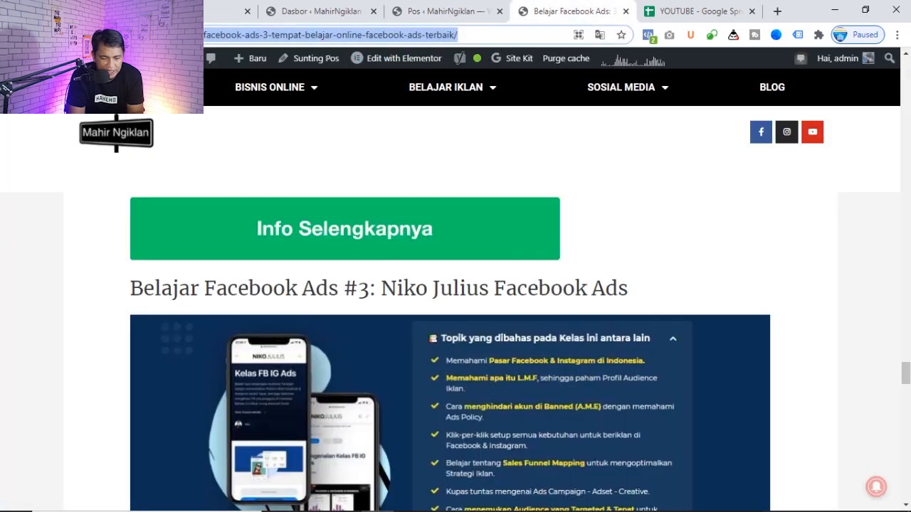
{"action": "right_click", "coordinate": [379, 34]}
{"action": "left_click", "coordinate": [413, 109]}
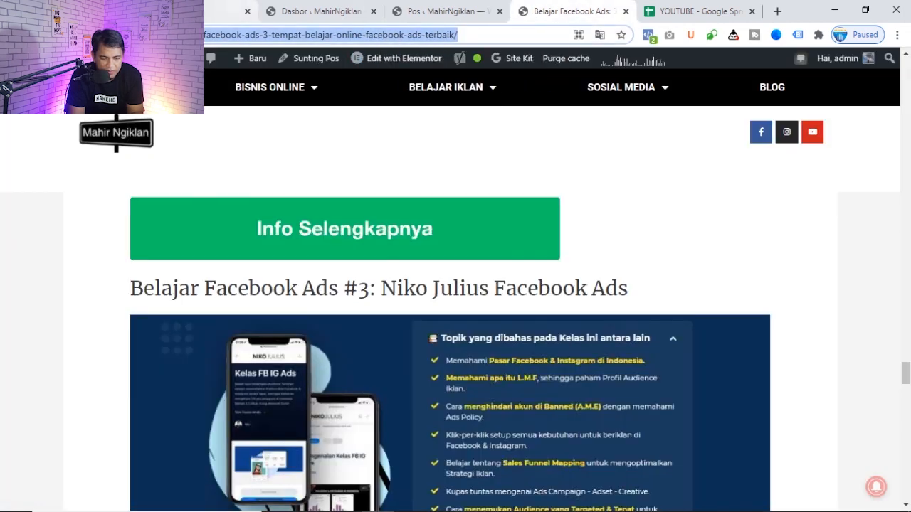
{"action": "left_click", "coordinate": [226, 11]}
{"action": "left_click", "coordinate": [215, 360]}
{"action": "key", "text": "ctrl+v"}
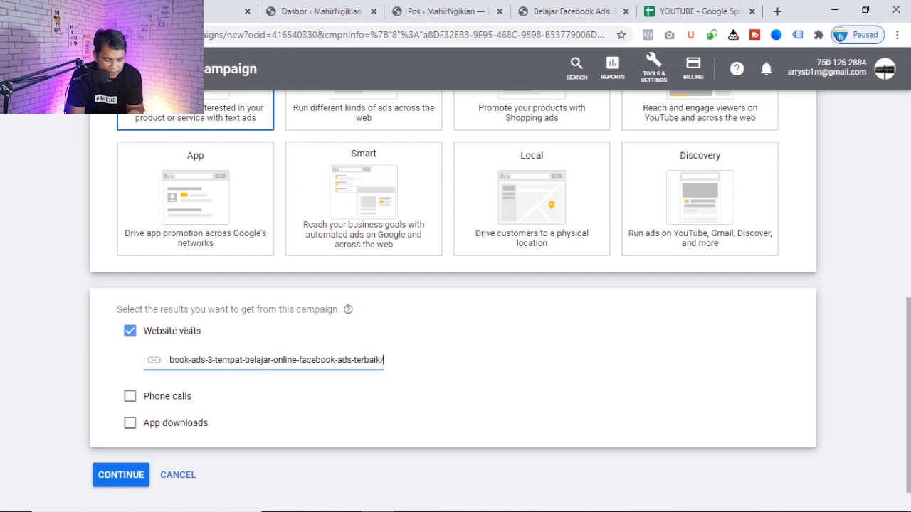
{"action": "left_click", "coordinate": [120, 475]}
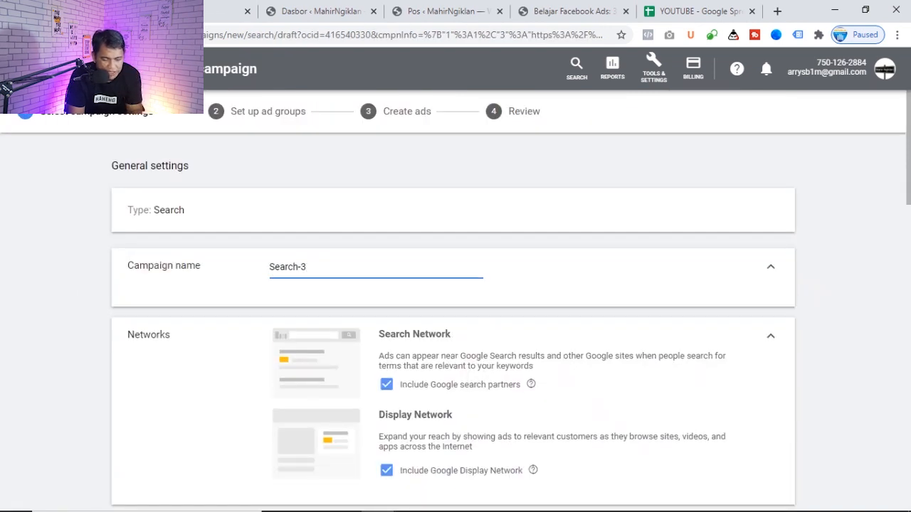
- Exclude the Google Display Network and Google search partners from the campaign's networks
{"action": "left_click_drag", "start_coordinate": [307, 267], "coordinate": [269, 267]}
{"action": "left_click", "coordinate": [307, 267]}
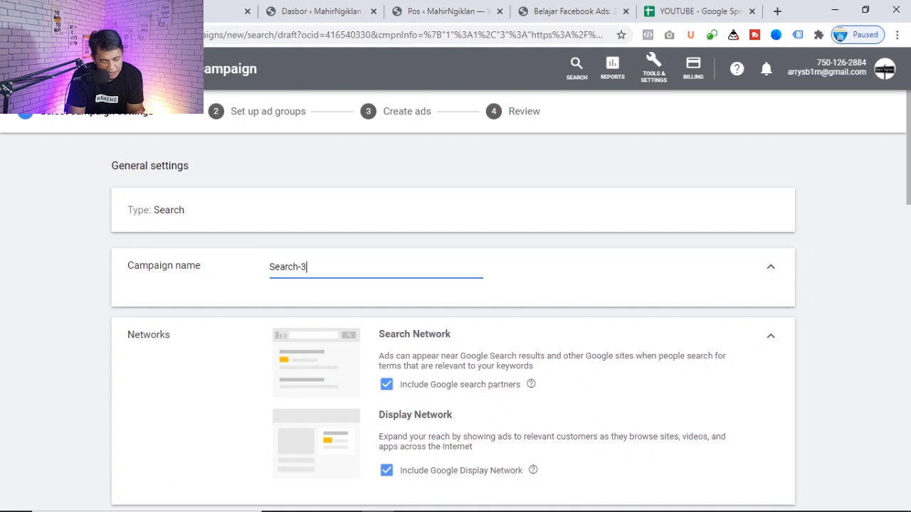
{"action": "scroll", "coordinate": [456, 320], "scroll_direction": "down", "scroll_amount": 1}
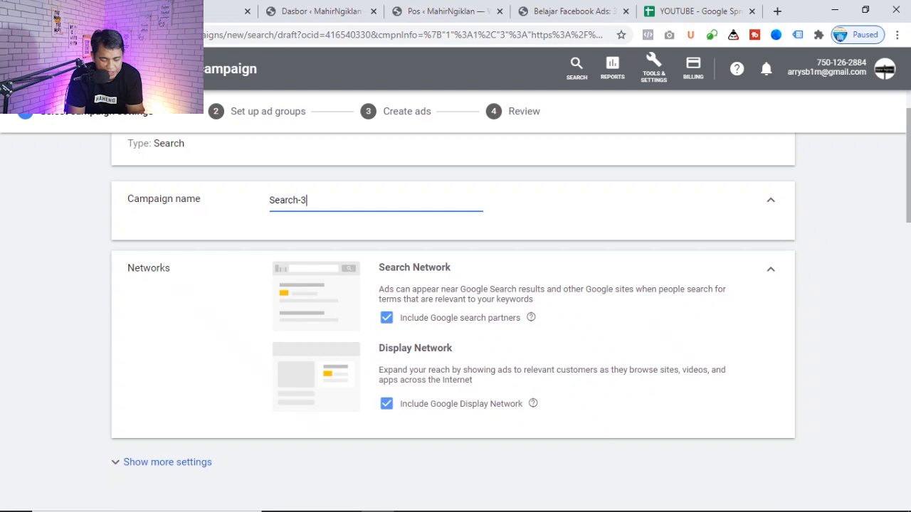
{"action": "scroll", "coordinate": [455, 320], "scroll_direction": "down", "scroll_amount": 1}
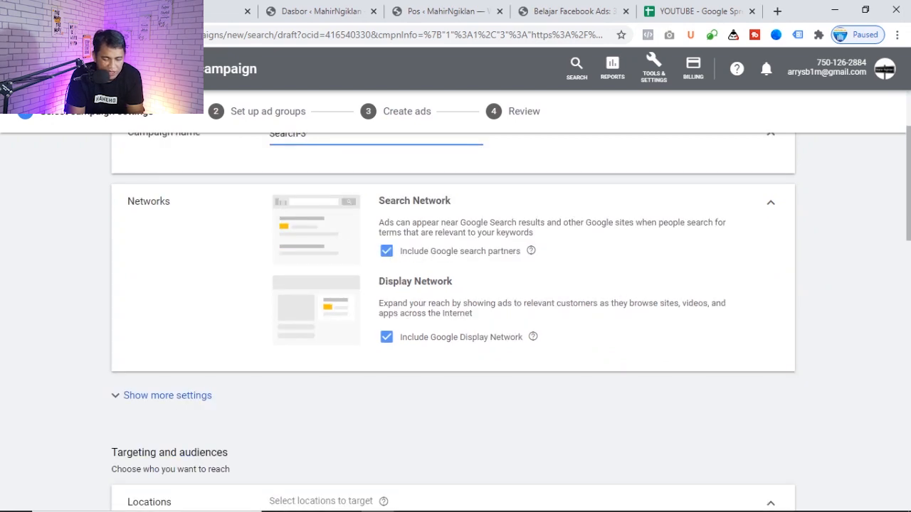
{"action": "left_click", "coordinate": [387, 337]}
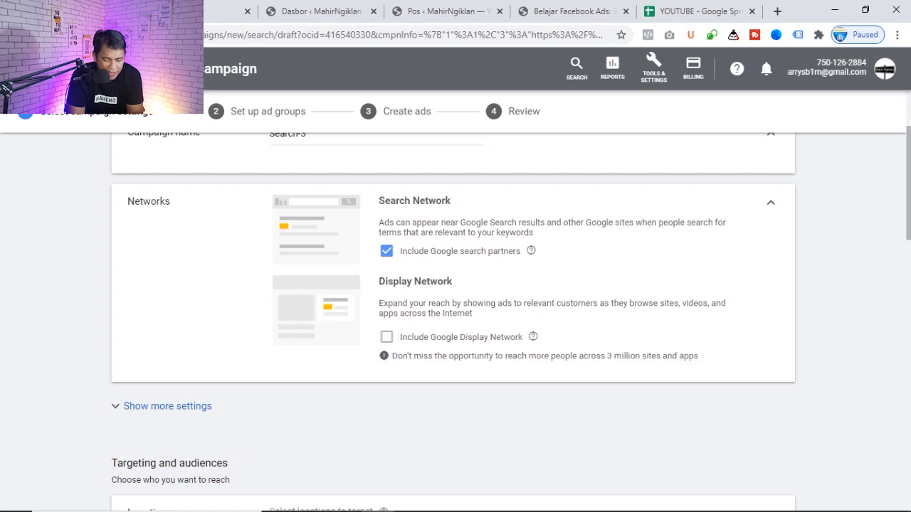
{"action": "left_click", "coordinate": [386, 251]}
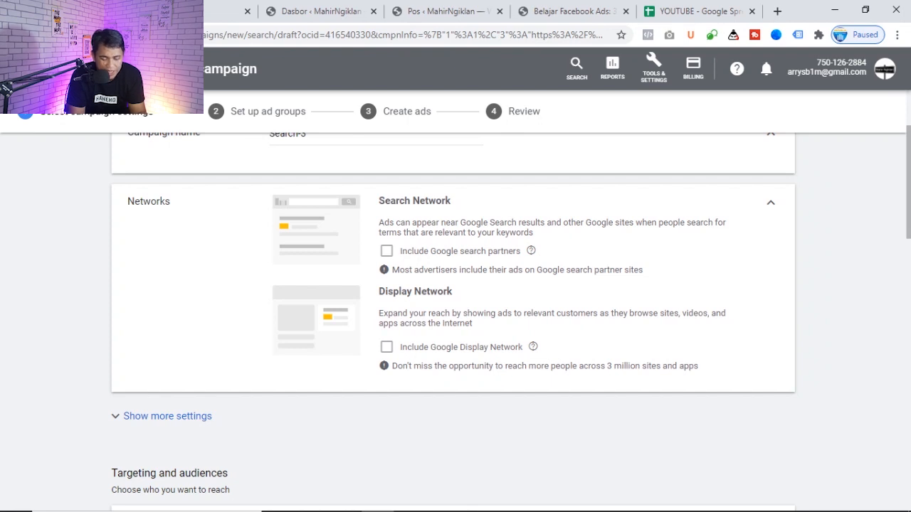
- Set the campaign's target location to Indonesia
{"action": "scroll", "coordinate": [455, 284], "scroll_direction": "down", "scroll_amount": 2}
{"action": "scroll", "coordinate": [455, 284], "scroll_direction": "down", "scroll_amount": 2}
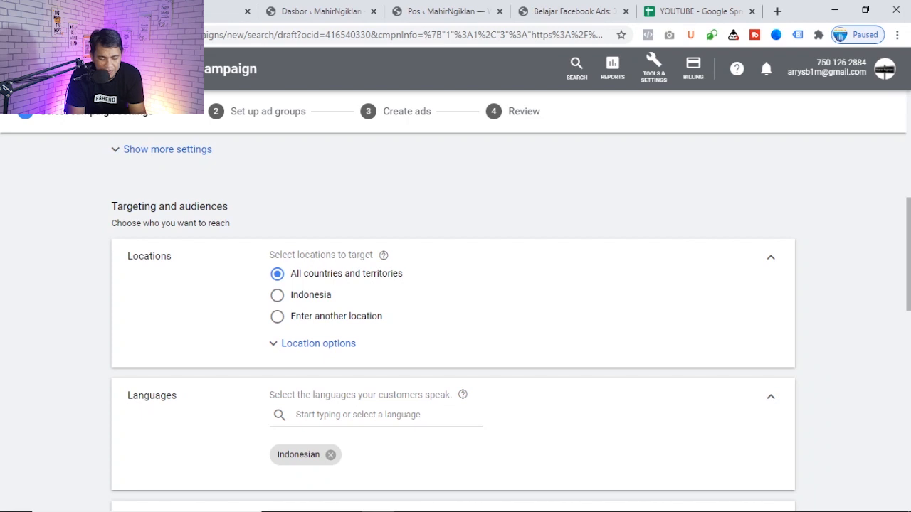
{"action": "left_click", "coordinate": [278, 295]}
{"action": "scroll", "coordinate": [455, 306], "scroll_direction": "down", "scroll_amount": 1}
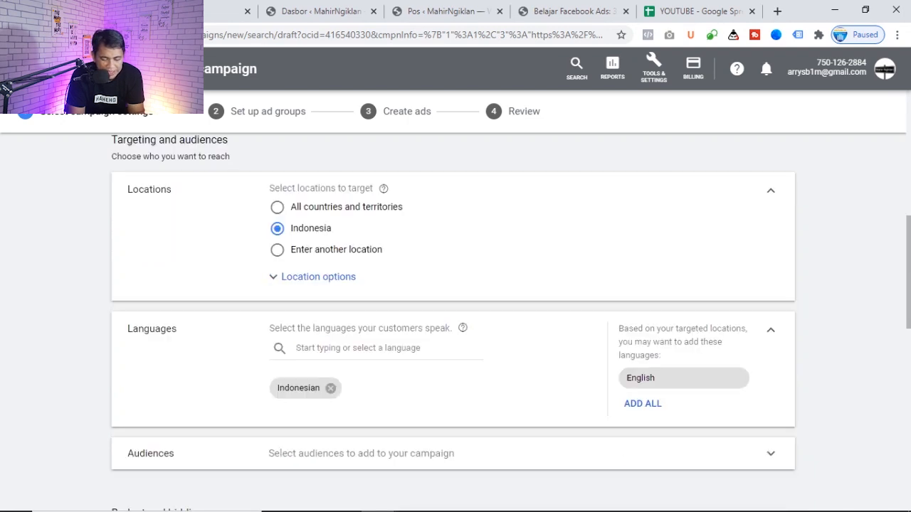
- Set the campaign's average daily budget to IDR 100000
{"action": "scroll", "coordinate": [456, 306], "scroll_direction": "down", "scroll_amount": 2}
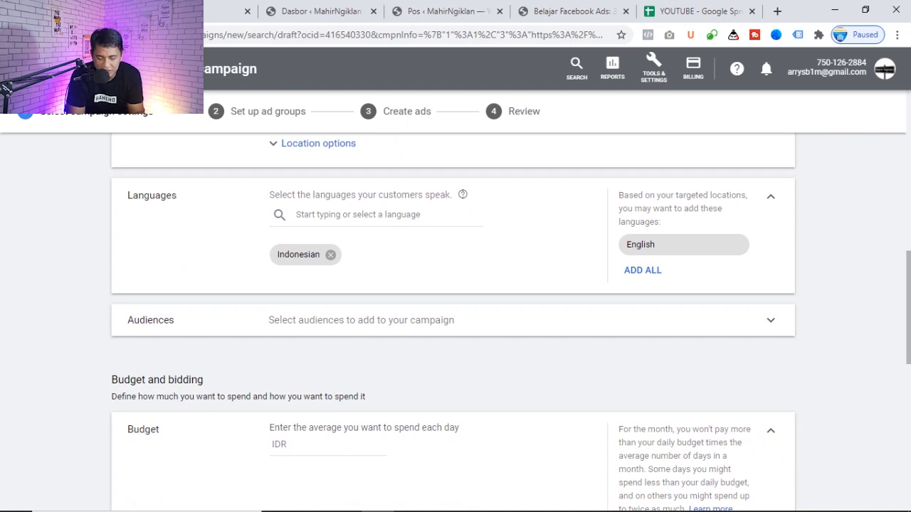
{"action": "scroll", "coordinate": [455, 306], "scroll_direction": "down", "scroll_amount": 3}
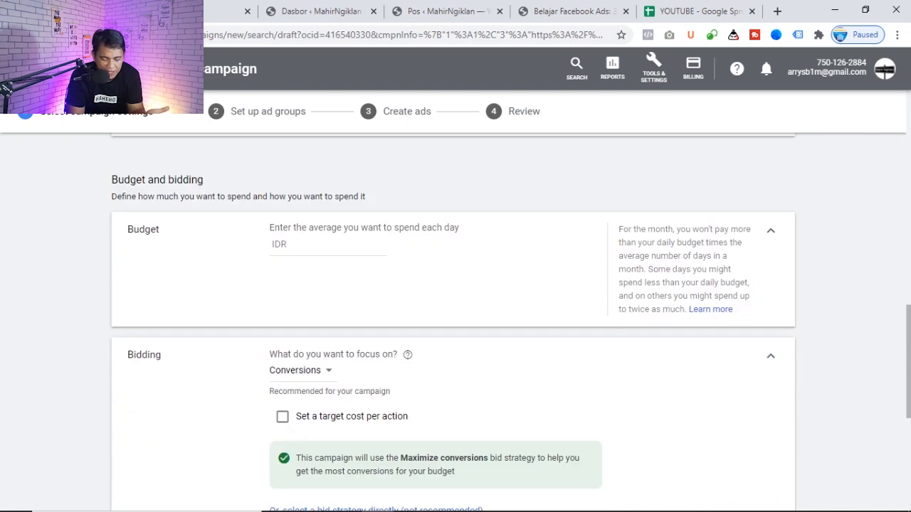
{"action": "left_click", "coordinate": [327, 244]}
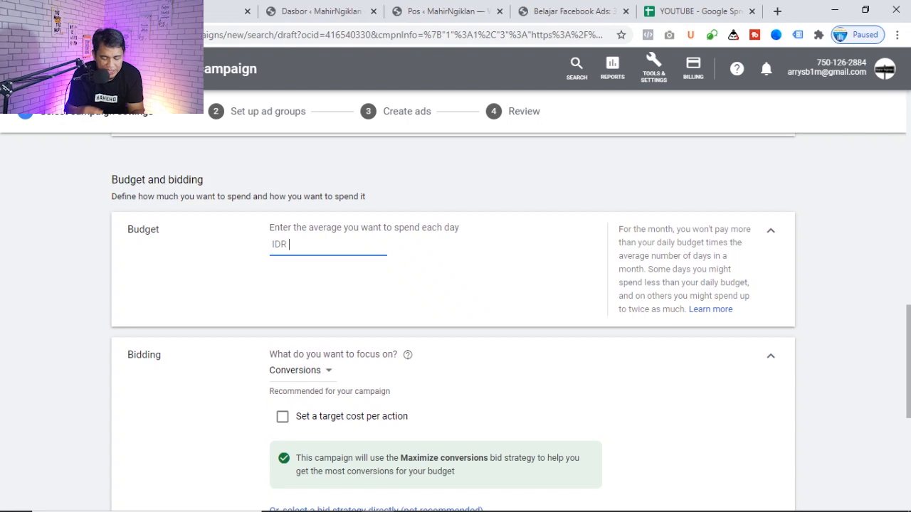
{"action": "type", "text": "100"}
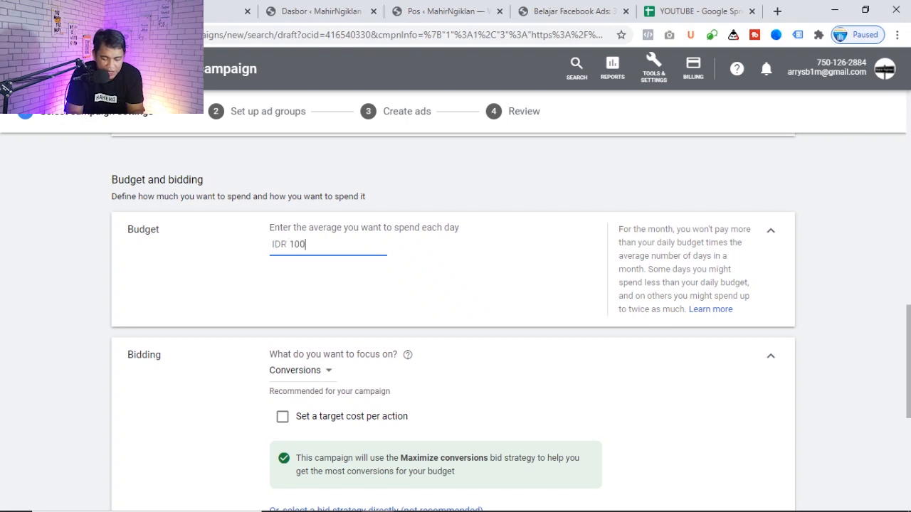
{"action": "type", "text": "000"}
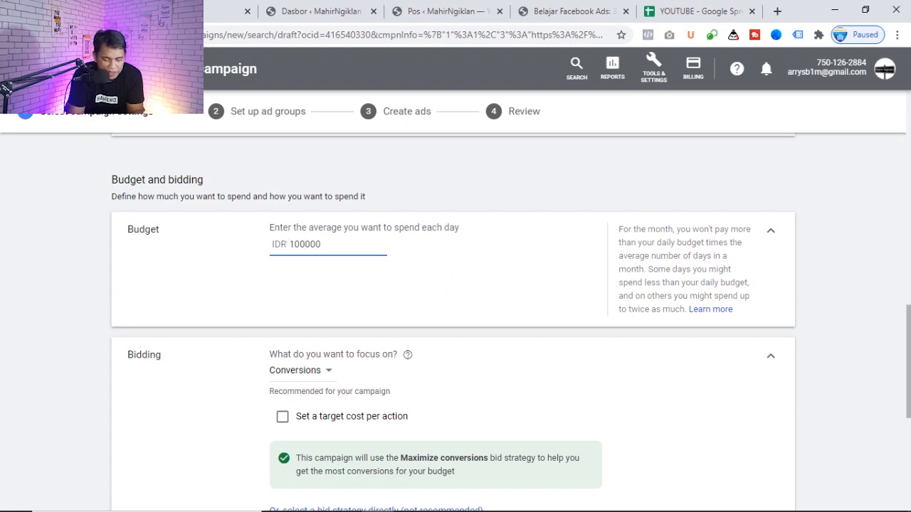
- Select Manual CPC directly as the bid strategy and save the campaign settings to continue to the ad groups
{"action": "scroll", "coordinate": [452, 320], "scroll_direction": "down", "scroll_amount": 2}
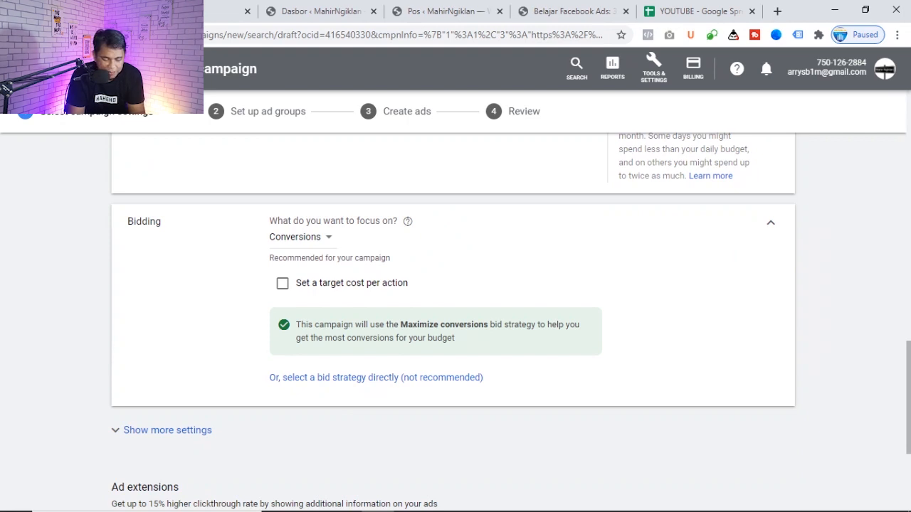
{"action": "left_click", "coordinate": [376, 378]}
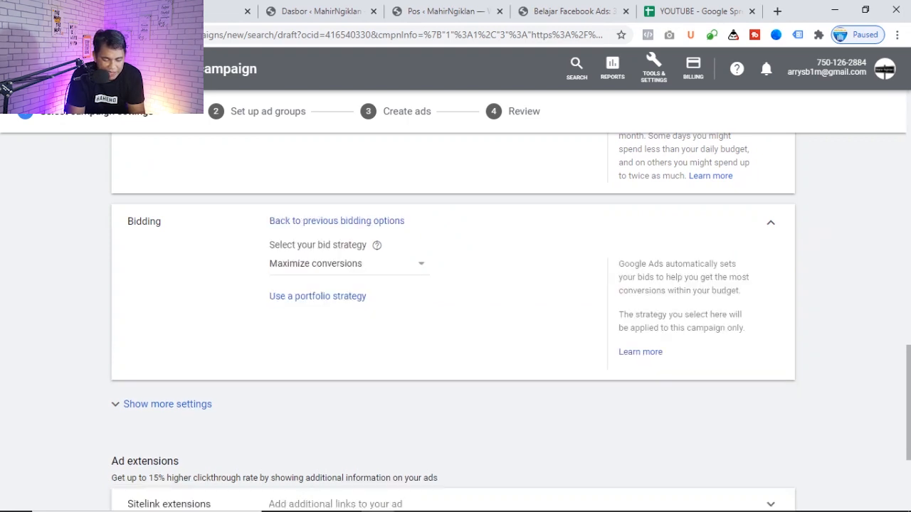
{"action": "left_click", "coordinate": [349, 264]}
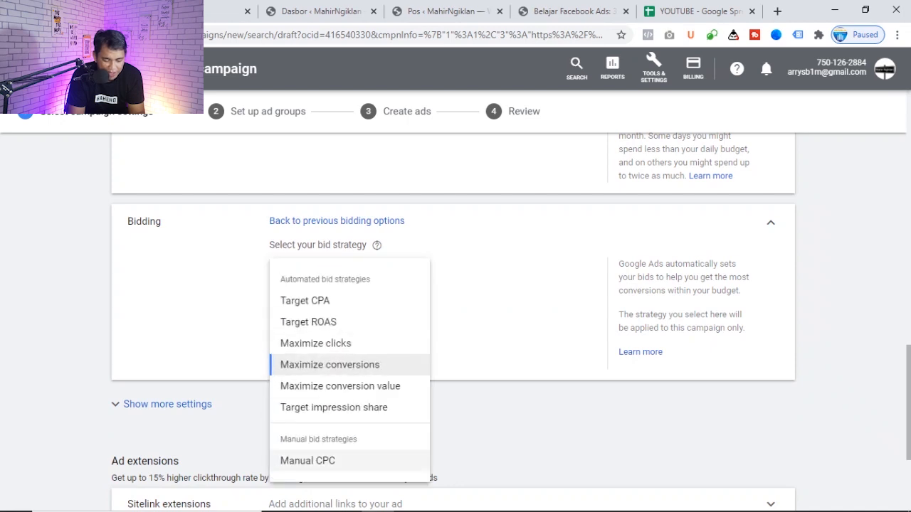
{"action": "left_click", "coordinate": [307, 460]}
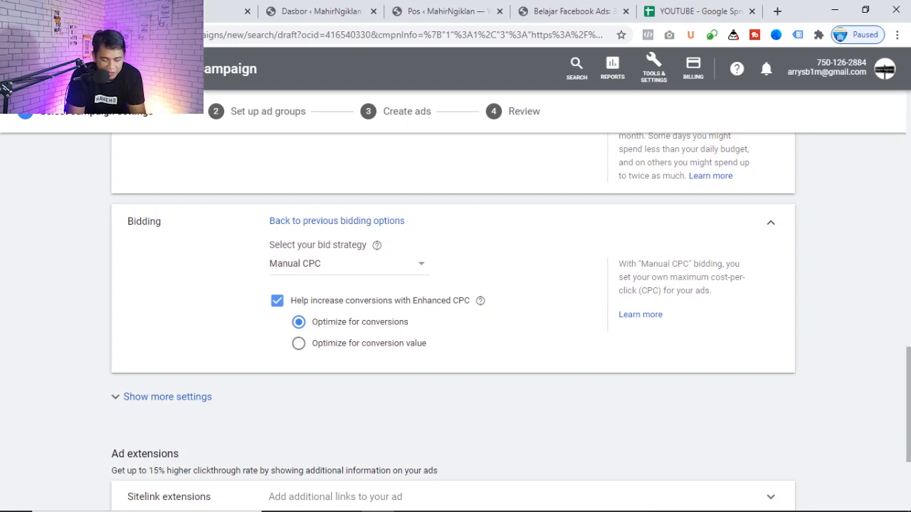
{"action": "scroll", "coordinate": [456, 320], "scroll_direction": "down", "scroll_amount": 3}
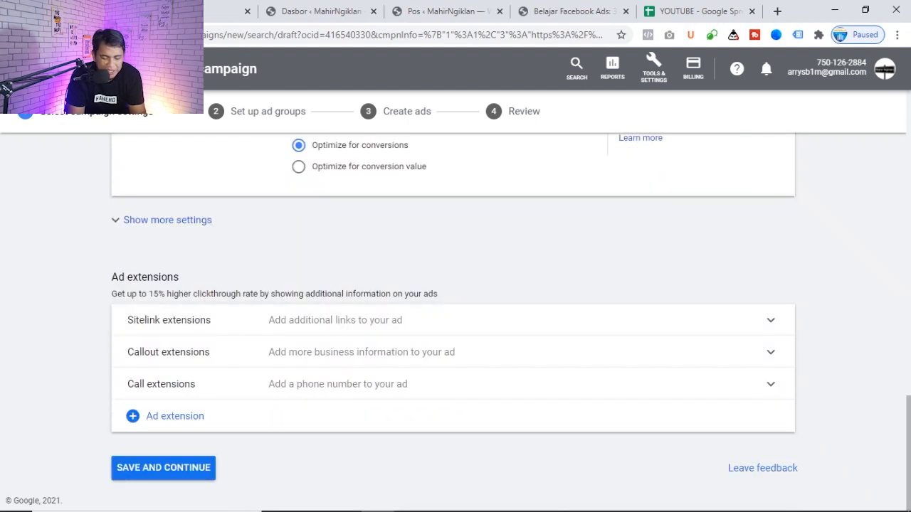
{"action": "left_click", "coordinate": [163, 467]}
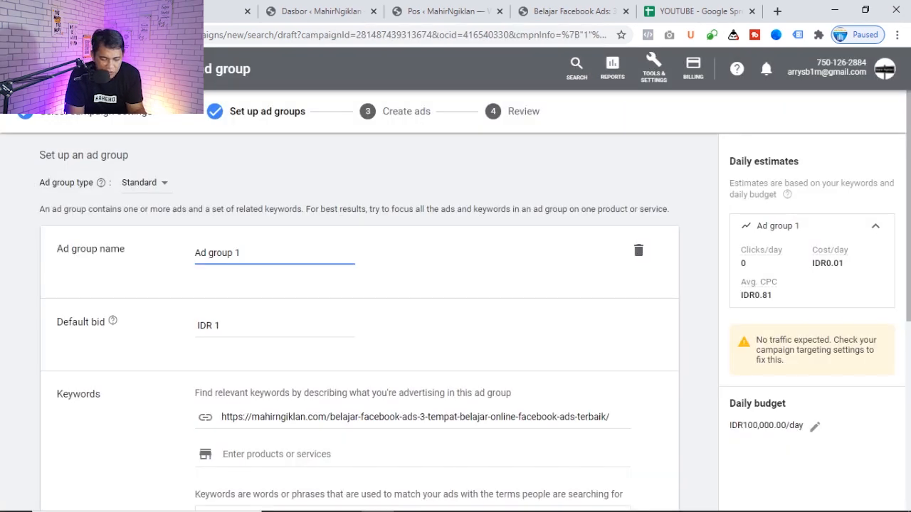
- Set the default bid of Ad group 1 to IDR 2000
{"action": "scroll", "coordinate": [359, 320], "scroll_direction": "down", "scroll_amount": 1}
{"action": "left_click", "coordinate": [221, 259]}
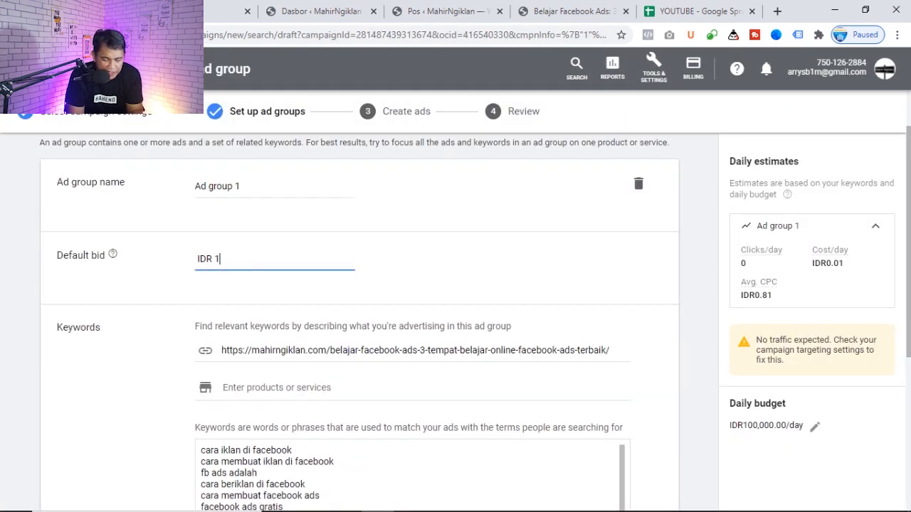
{"action": "key", "text": "BackSpace"}
{"action": "type", "text": "2000"}
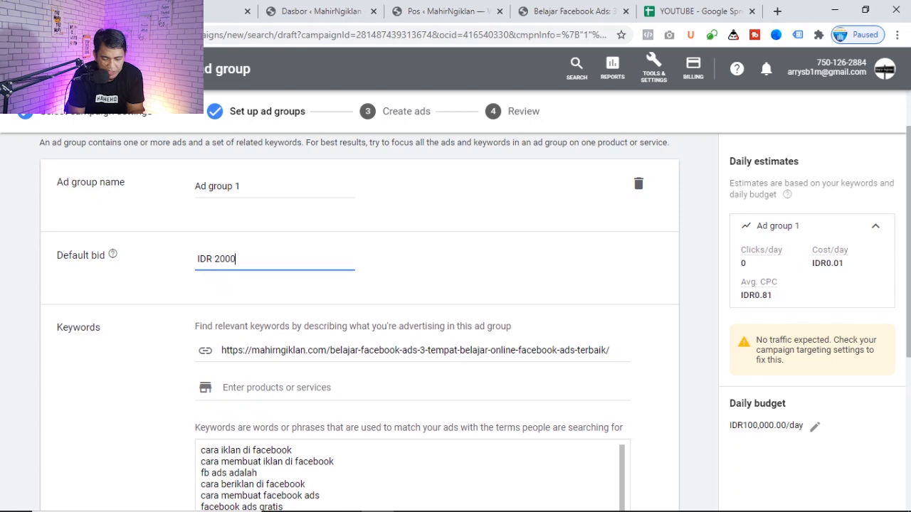
- Review the suggested keyword list for the ad group and compare it with the landing page article
{"action": "scroll", "coordinate": [261, 249], "scroll_direction": "down", "scroll_amount": 1}
{"action": "scroll", "coordinate": [261, 249], "scroll_direction": "down", "scroll_amount": 3}
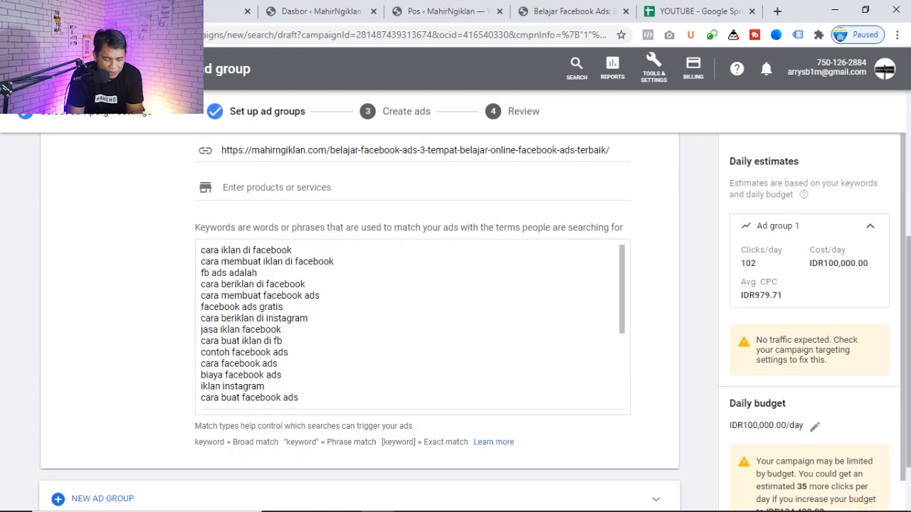
{"action": "scroll", "coordinate": [261, 249], "scroll_direction": "down", "scroll_amount": 2}
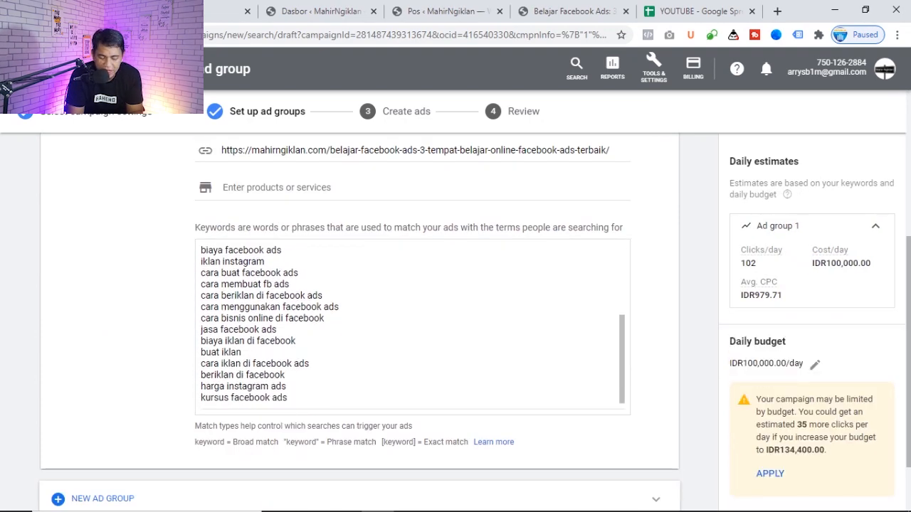
{"action": "scroll", "coordinate": [261, 324], "scroll_direction": "up", "scroll_amount": 5}
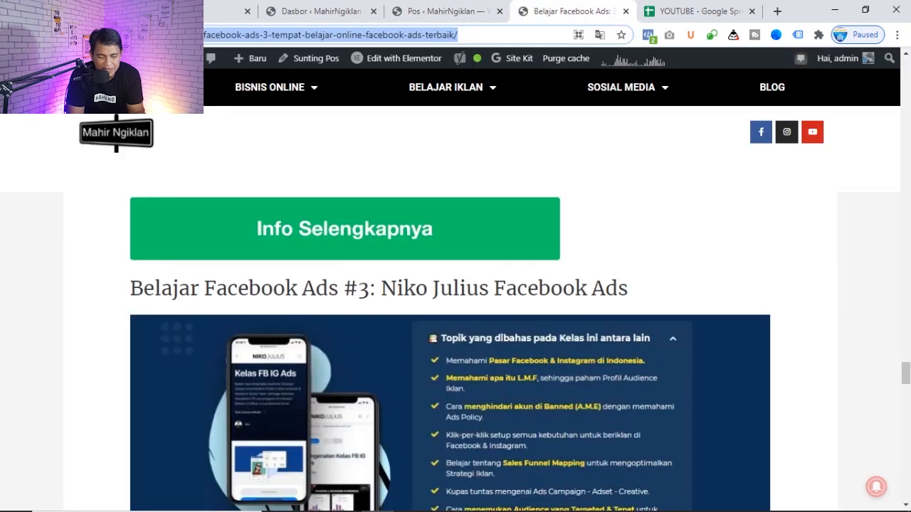
{"action": "left_click", "coordinate": [569, 11]}
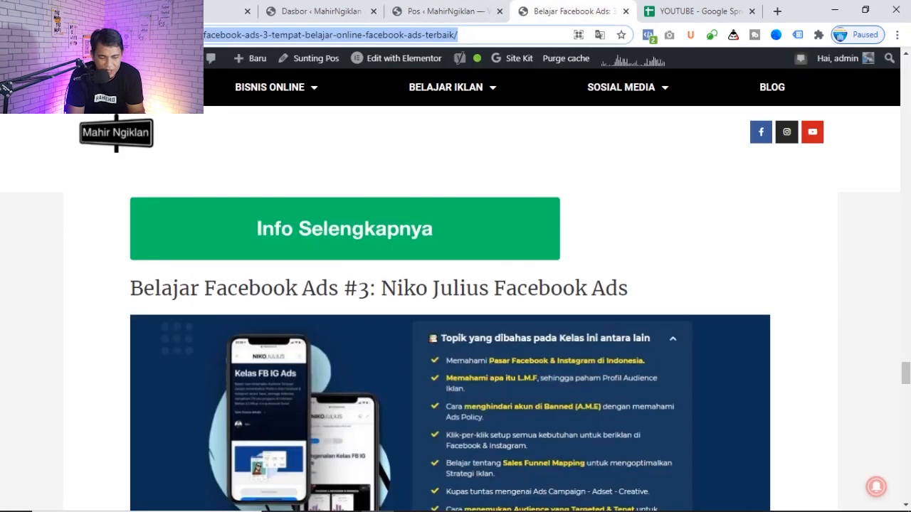
{"action": "left_click", "coordinate": [183, 11]}
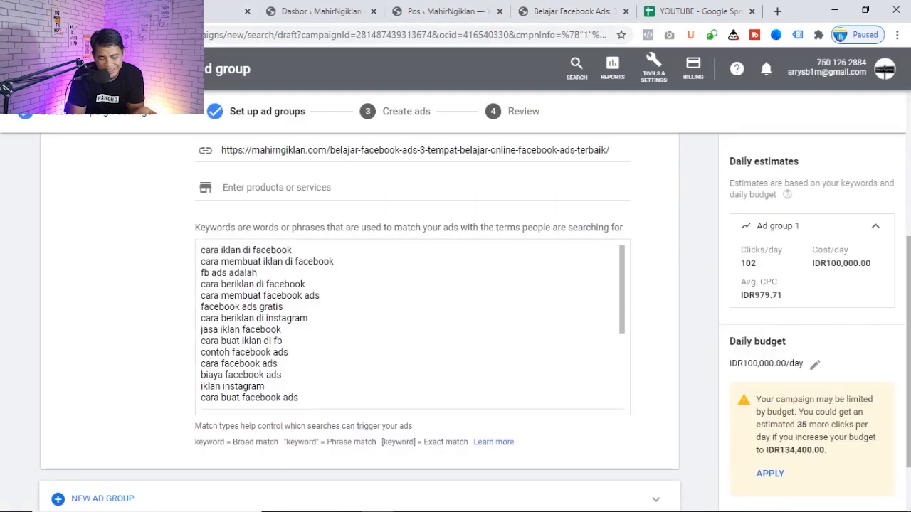
{"action": "scroll", "coordinate": [413, 323], "scroll_direction": "down", "scroll_amount": 3}
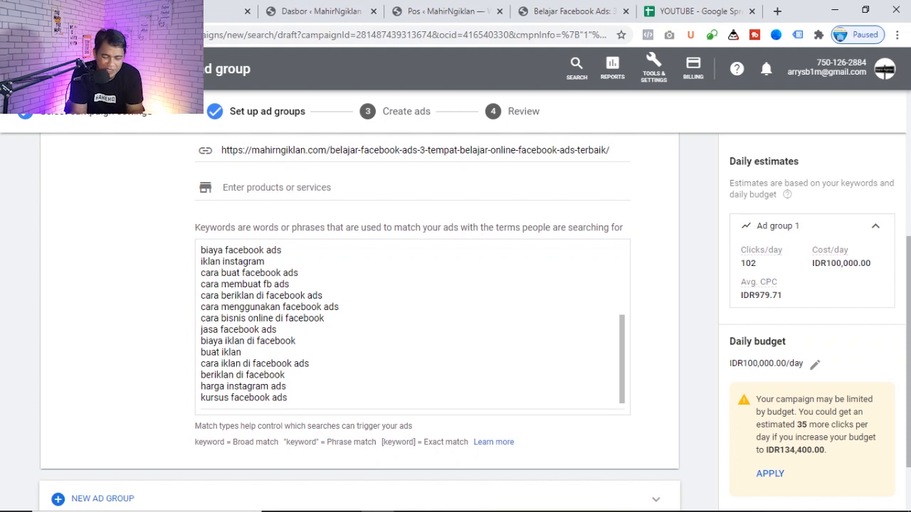
{"action": "scroll", "coordinate": [455, 321], "scroll_direction": "down", "scroll_amount": 1}
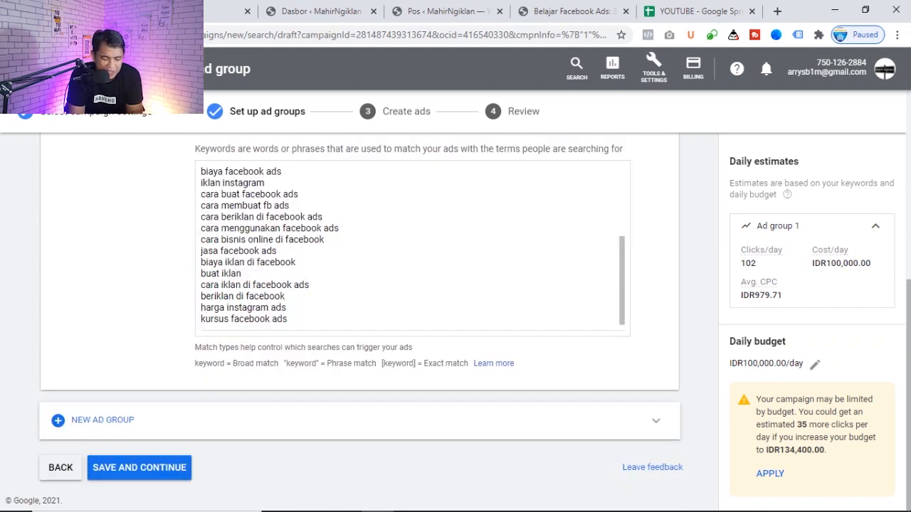
- Save the ad group to continue to ad creation, and set the first display URL path to "facebook-ads"
{"action": "left_click", "coordinate": [139, 468]}
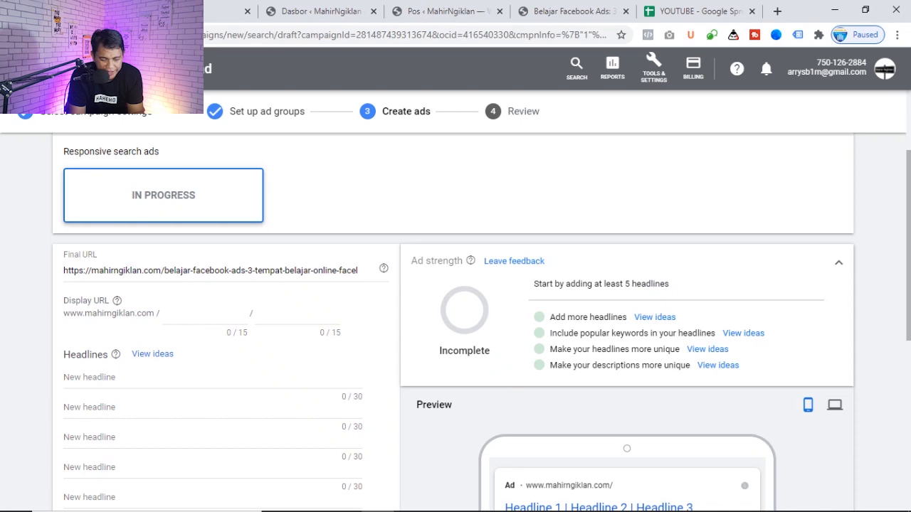
{"action": "scroll", "coordinate": [452, 321], "scroll_direction": "down", "scroll_amount": 2}
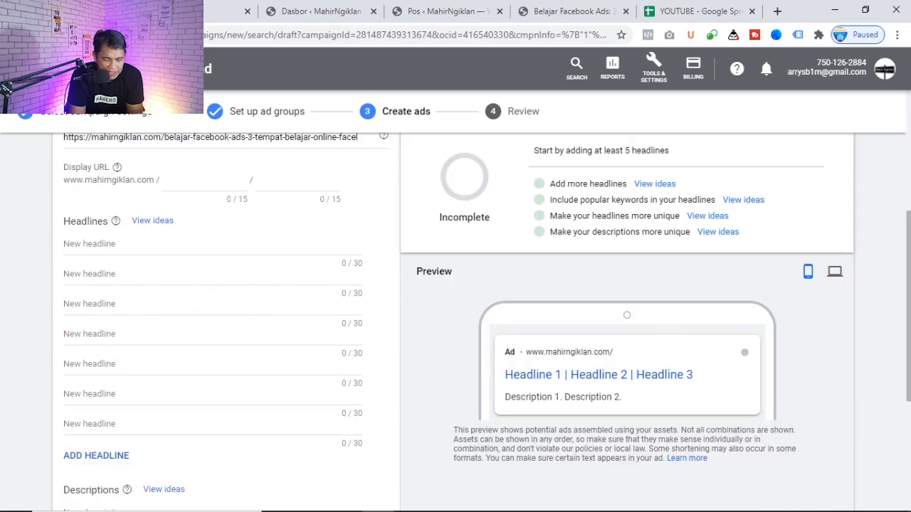
{"action": "scroll", "coordinate": [452, 321], "scroll_direction": "up", "scroll_amount": 2}
{"action": "left_click", "coordinate": [204, 314]}
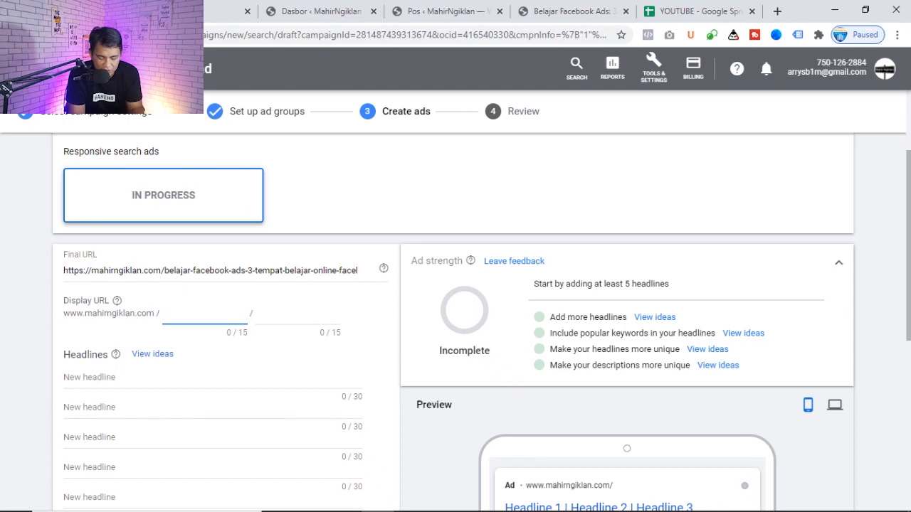
{"action": "scroll", "coordinate": [452, 321], "scroll_direction": "down", "scroll_amount": 2}
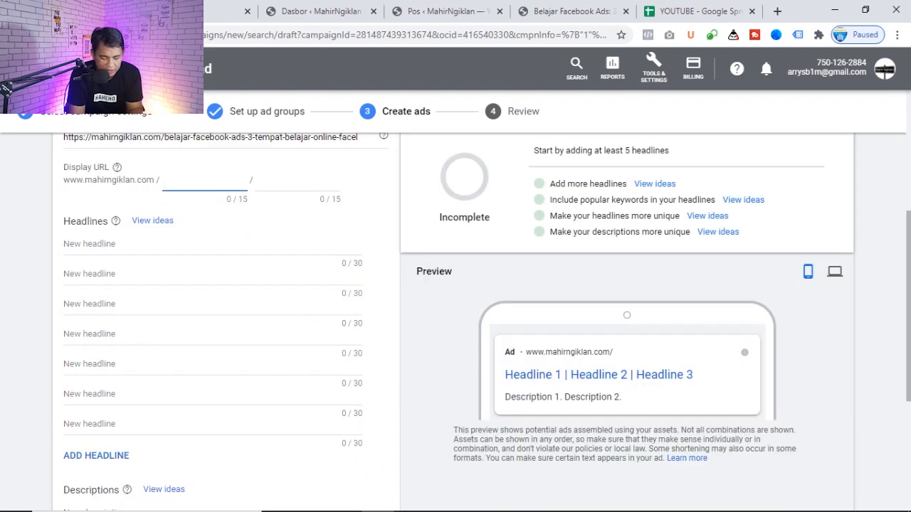
{"action": "type", "text": "facebook"}
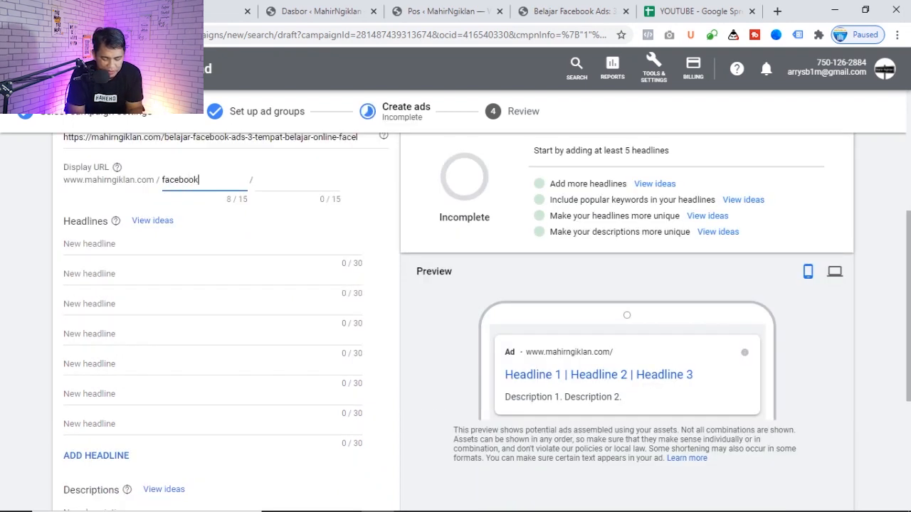
{"action": "type", "text": "-ads"}
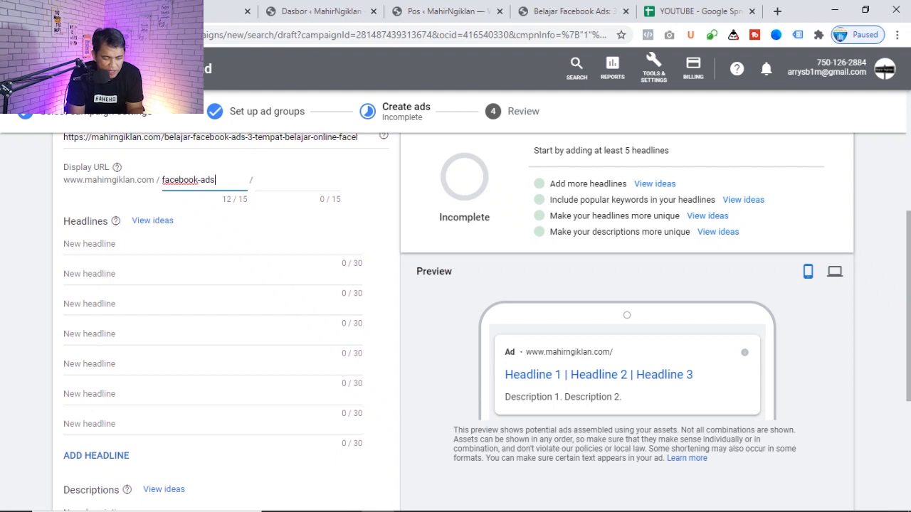
- Enter "Belajar Facebook Ads Mudah" as the first headline of the responsive search ad
{"action": "left_click", "coordinate": [89, 244]}
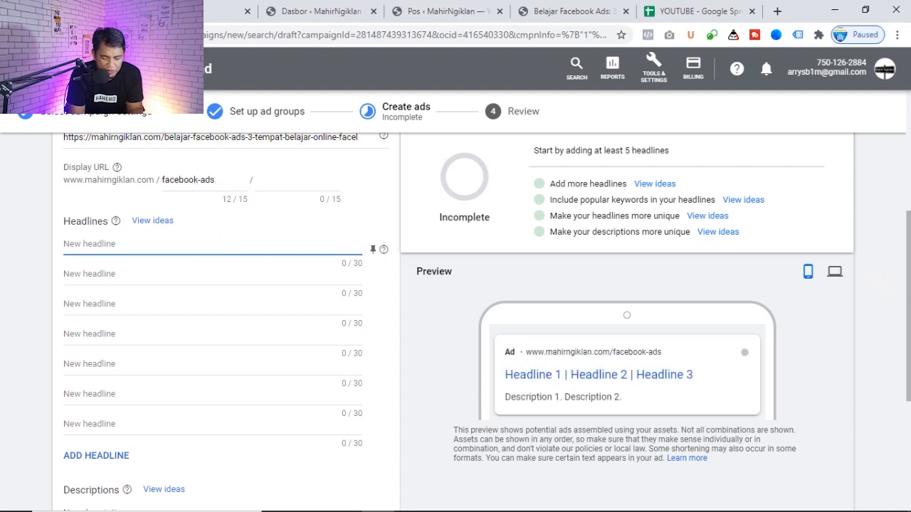
{"action": "scroll", "coordinate": [228, 320], "scroll_direction": "down", "scroll_amount": 1}
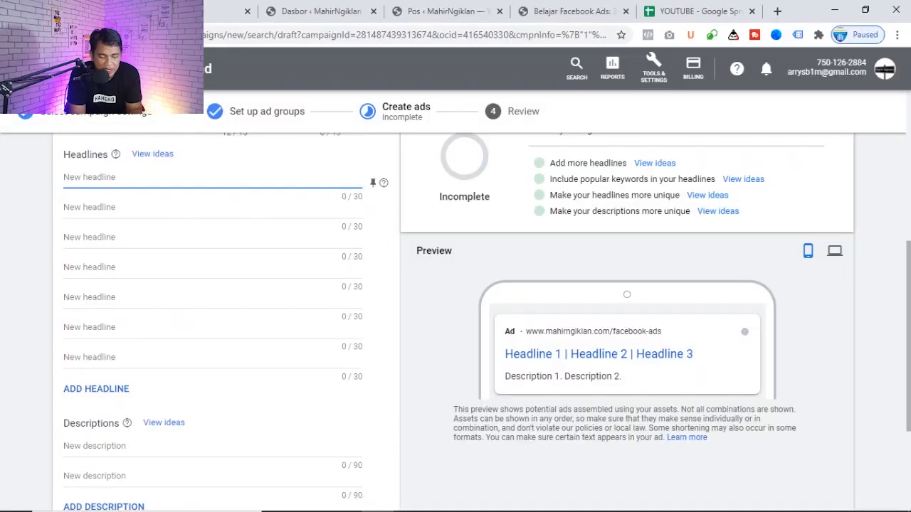
{"action": "type", "text": "Bela"}
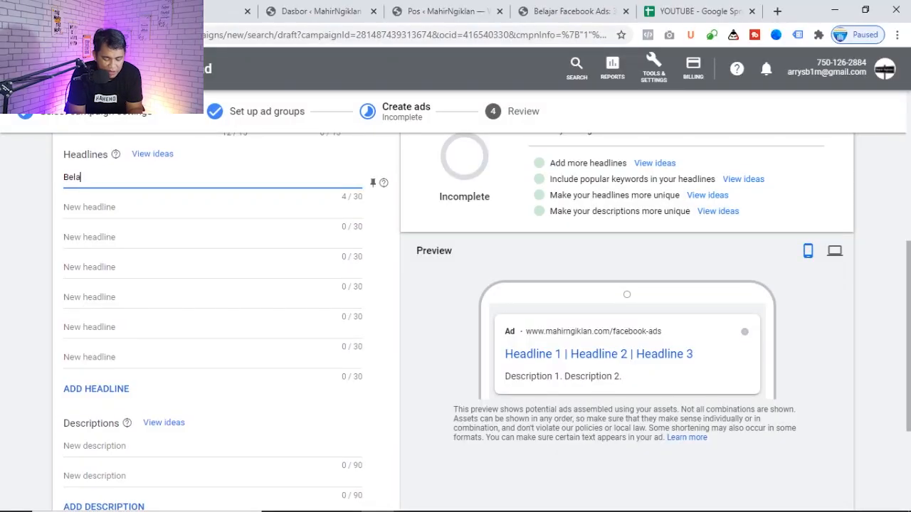
{"action": "type", "text": "jar Facebook Ads"}
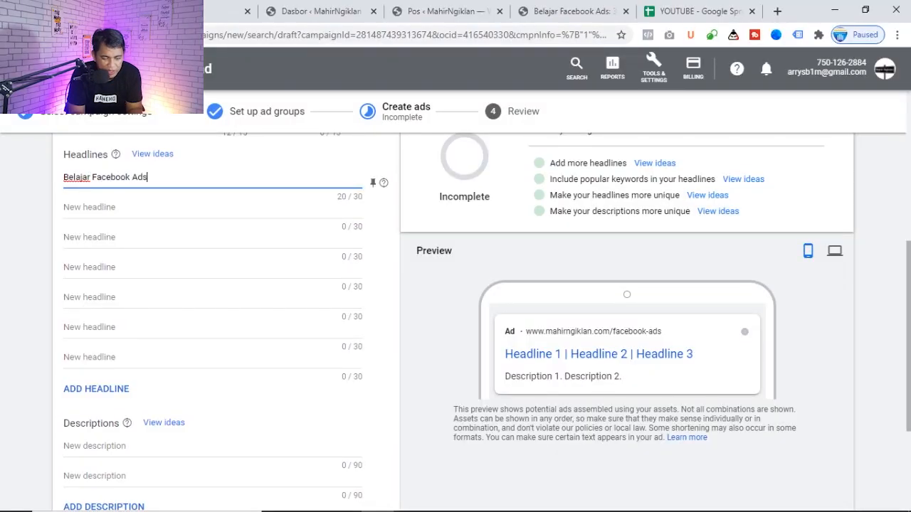
{"action": "type", "text": " dari mi"}
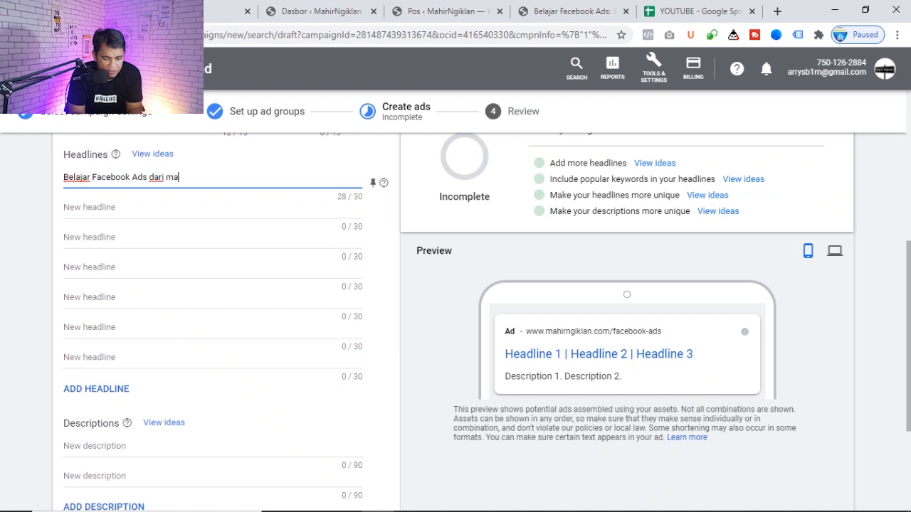
{"action": "key", "text": "BackSpace"}
{"action": "key", "text": "BackSpace"}
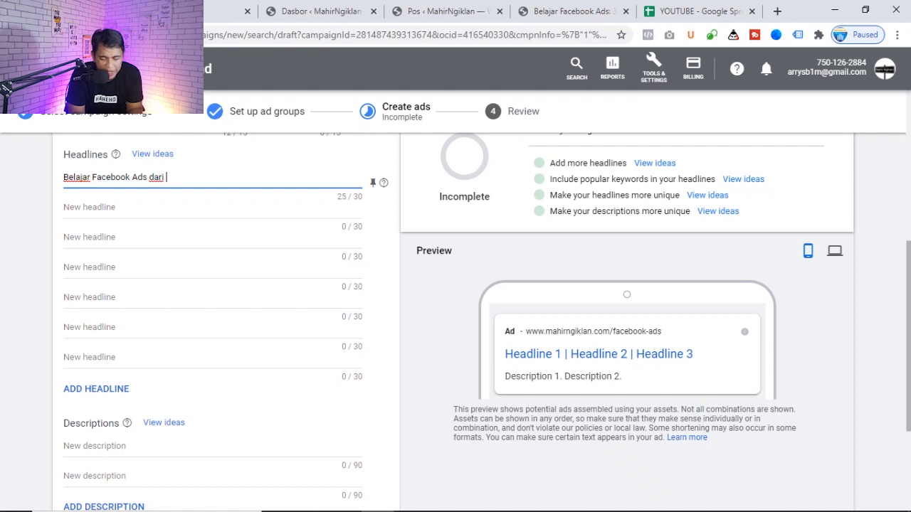
{"action": "key", "text": "BackSpace"}
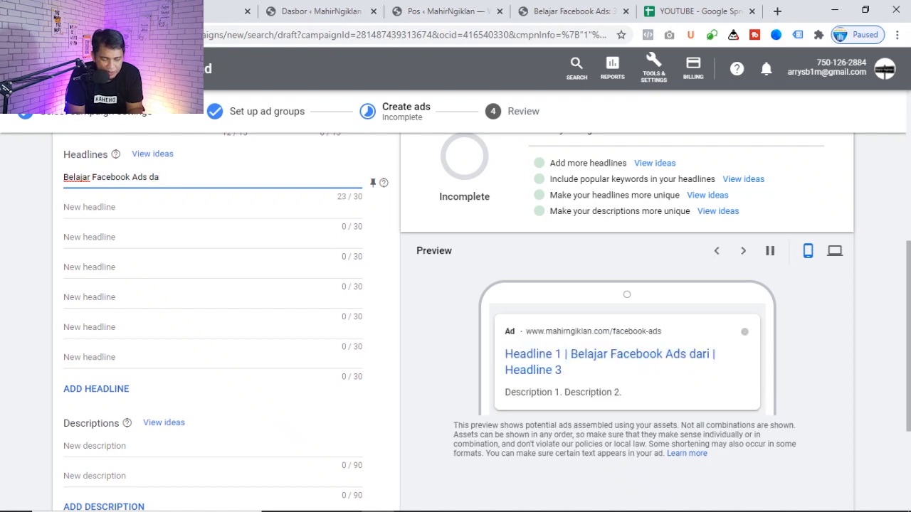
{"action": "key", "text": "BackSpace"}
{"action": "key", "text": "BackSpace"}
{"action": "type", "text": "Mudah"}
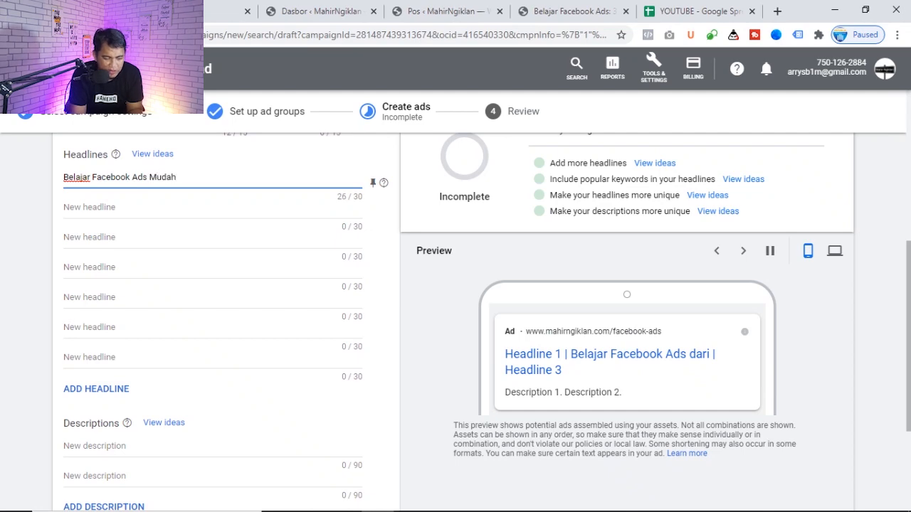
- Enter "Mau belajar facebook ads dari masternya? Langsung aja klik disini" as the ad's first description
{"action": "scroll", "coordinate": [455, 320], "scroll_direction": "down", "scroll_amount": 5}
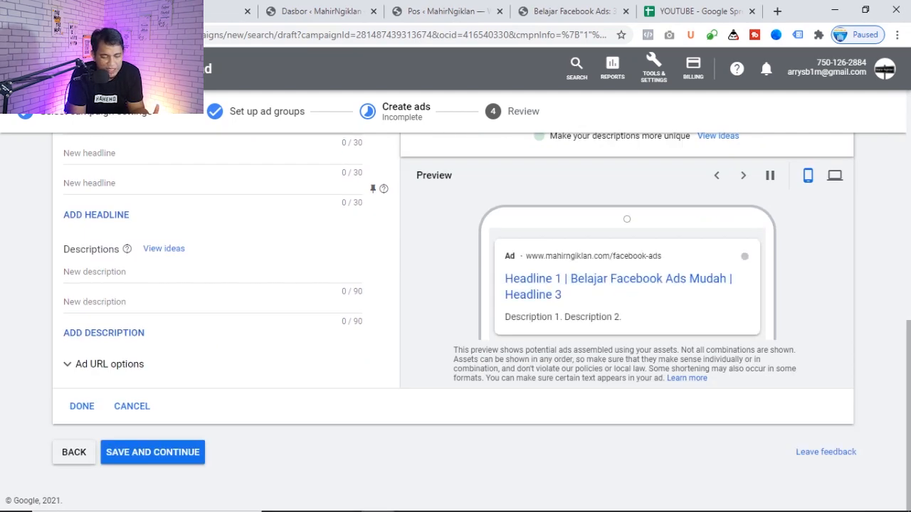
{"action": "scroll", "coordinate": [455, 320], "scroll_direction": "up", "scroll_amount": 3}
{"action": "scroll", "coordinate": [456, 320], "scroll_direction": "down", "scroll_amount": 3}
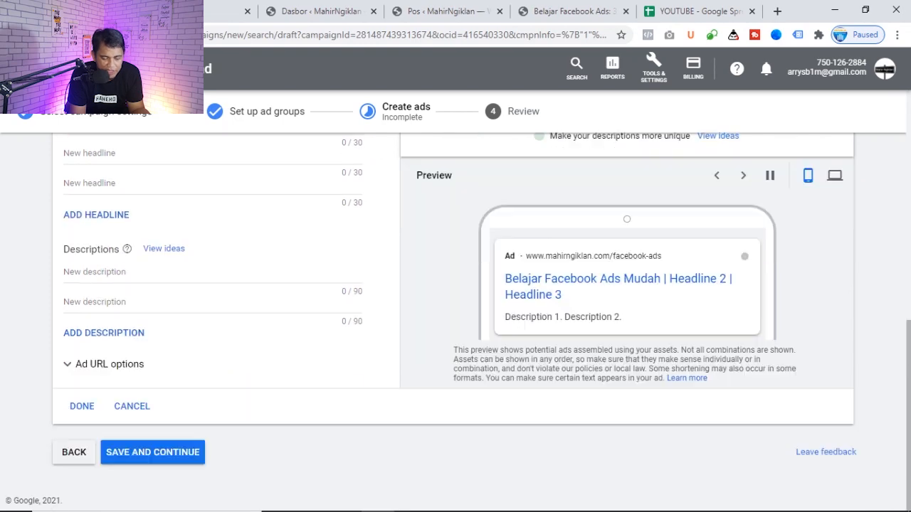
{"action": "left_click", "coordinate": [94, 272]}
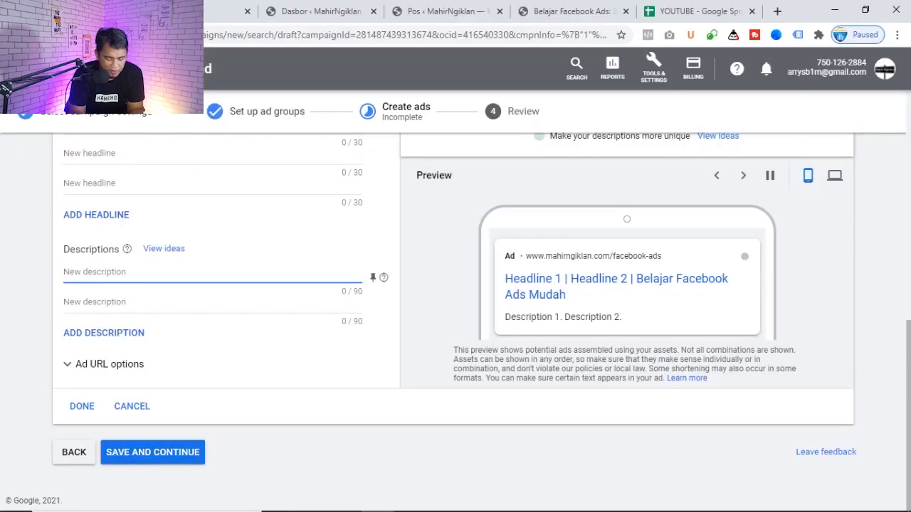
{"action": "type", "text": "Mau bel"}
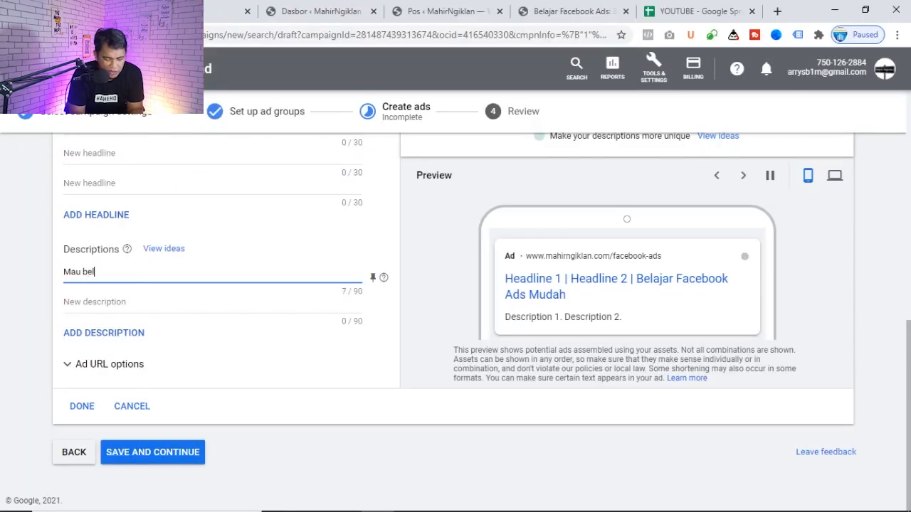
{"action": "type", "text": "ajar facebo"}
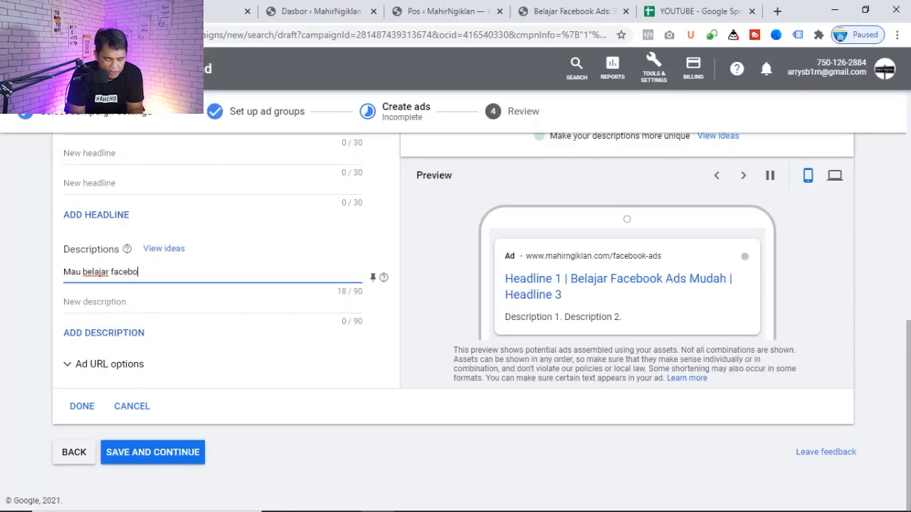
{"action": "type", "text": "ok ads dari maste"}
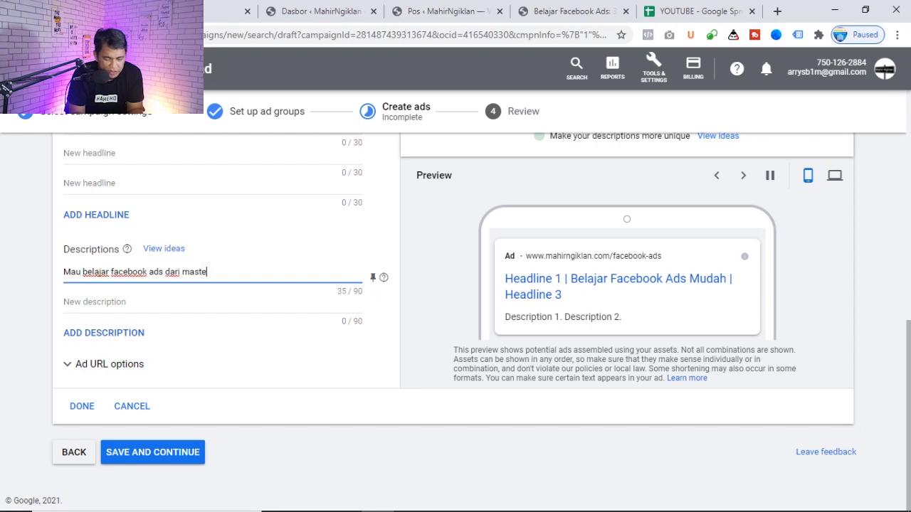
{"action": "type", "text": "rnya? La"}
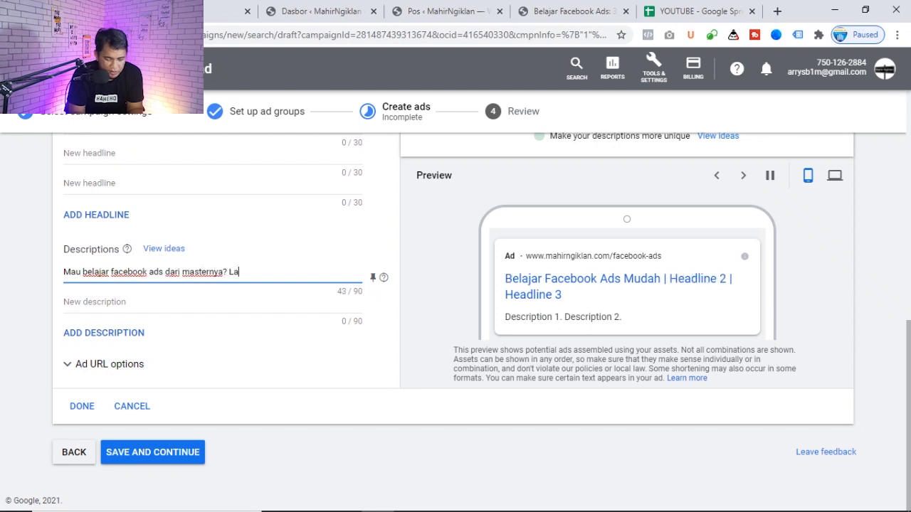
{"action": "type", "text": "ngsung aja kli"}
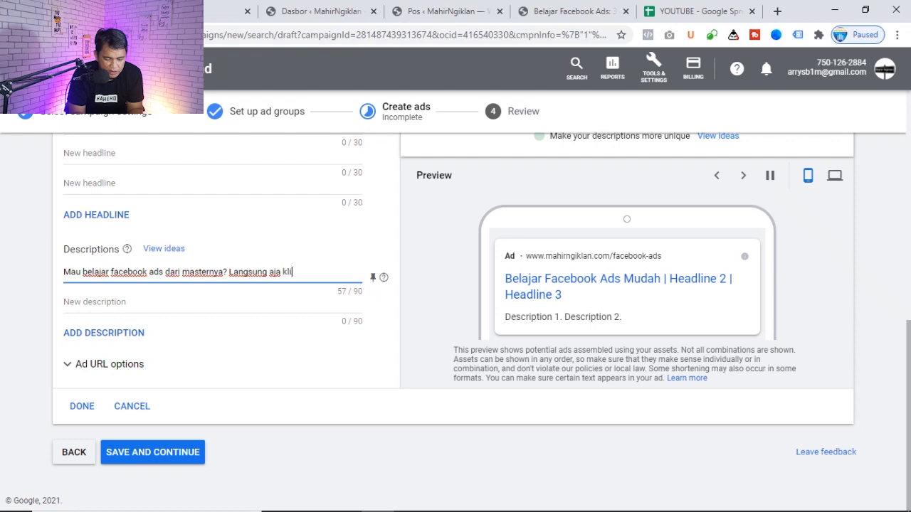
{"action": "type", "text": "k disini"}
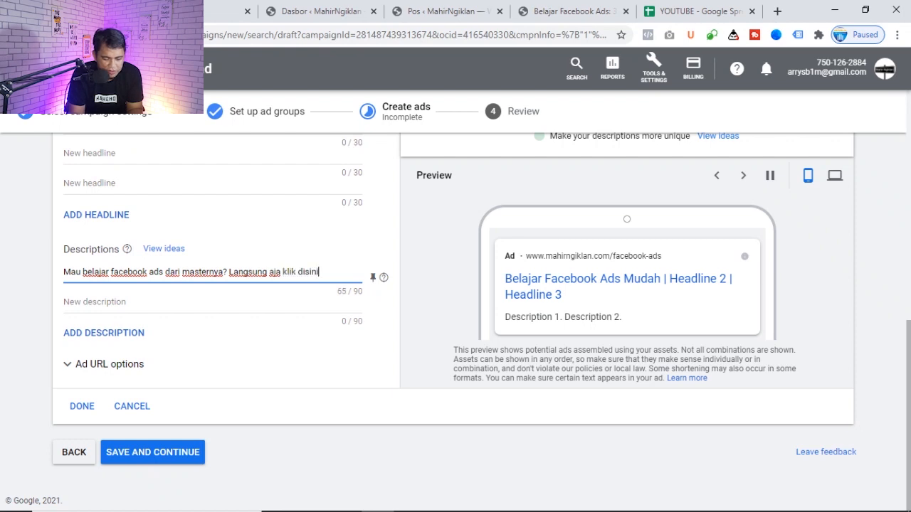
- Enter "Belajar Facebook Ads terlengkap dari para pakar" as the second description and save the ad to continue
{"action": "key", "text": "Tab"}
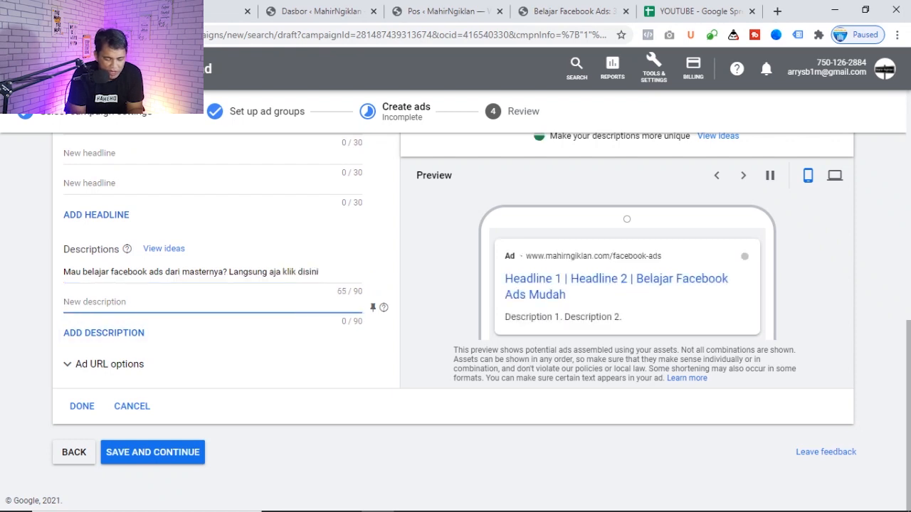
{"action": "type", "text": "Belajar Fa"}
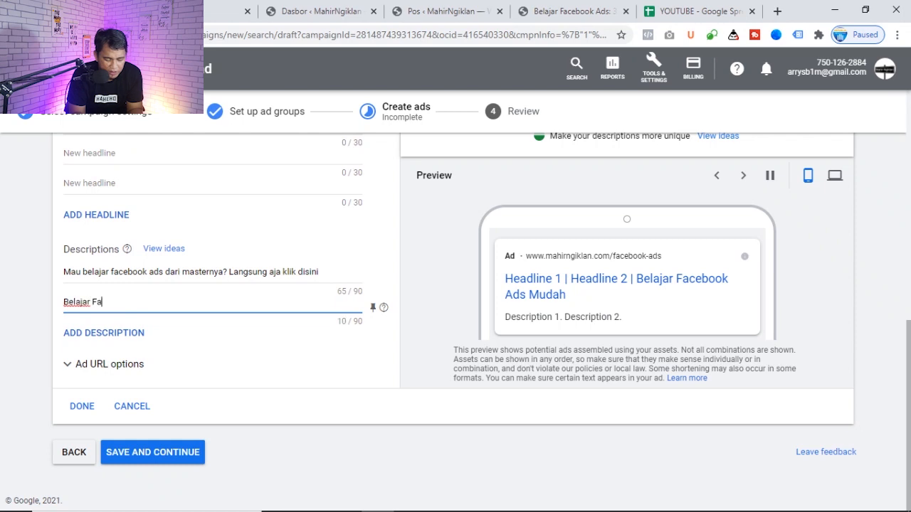
{"action": "type", "text": "cebook Ads terlengkap dari p"}
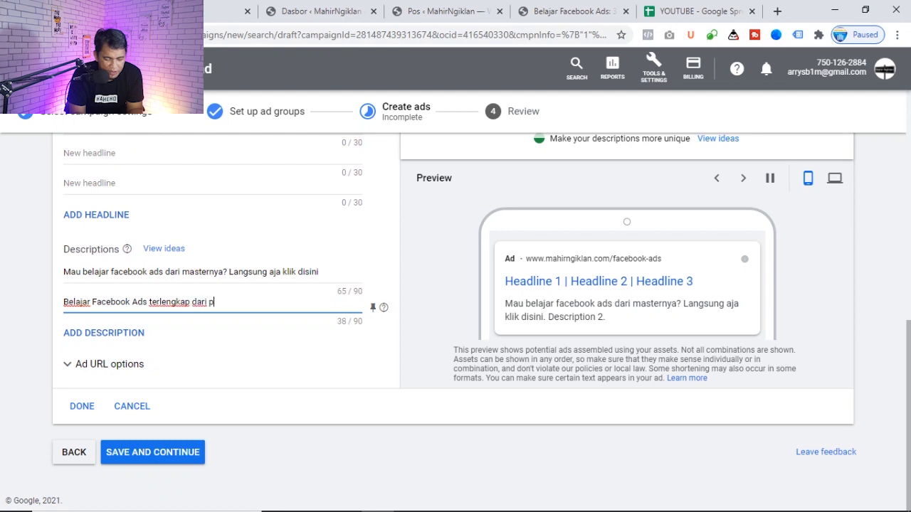
{"action": "type", "text": "ara pakar"}
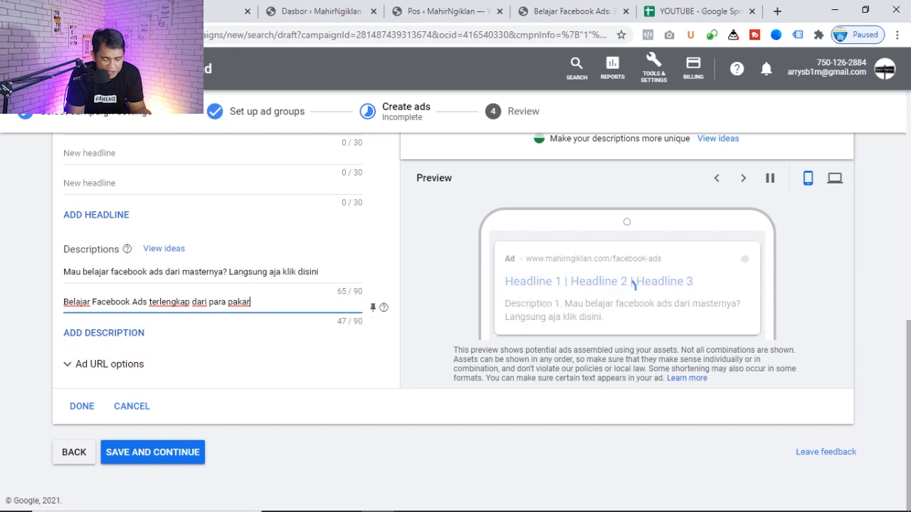
{"action": "left_click", "coordinate": [153, 452]}
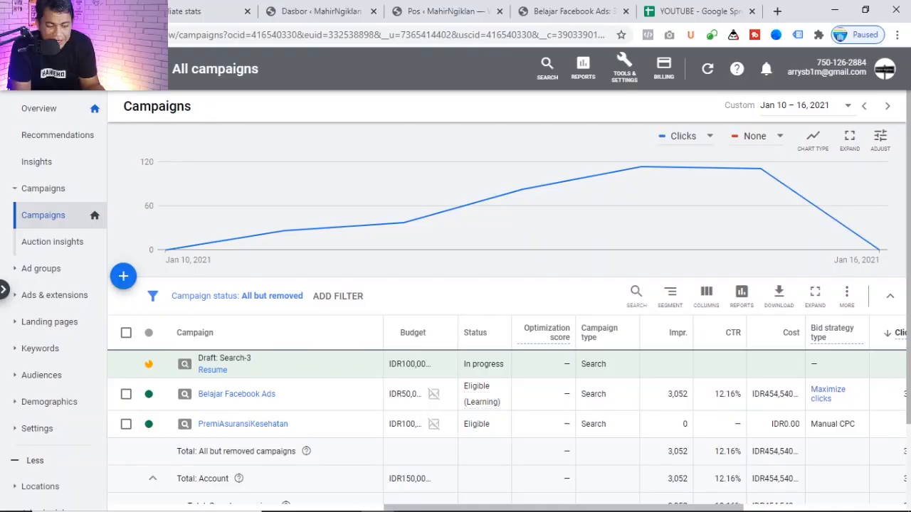
- Open the existing Belajar Facebook Ads campaign and its ad group, and examine the search keywords' match types, CTR, cost and quality scores
{"action": "scroll", "coordinate": [157, 320], "scroll_direction": "down", "scroll_amount": 2}
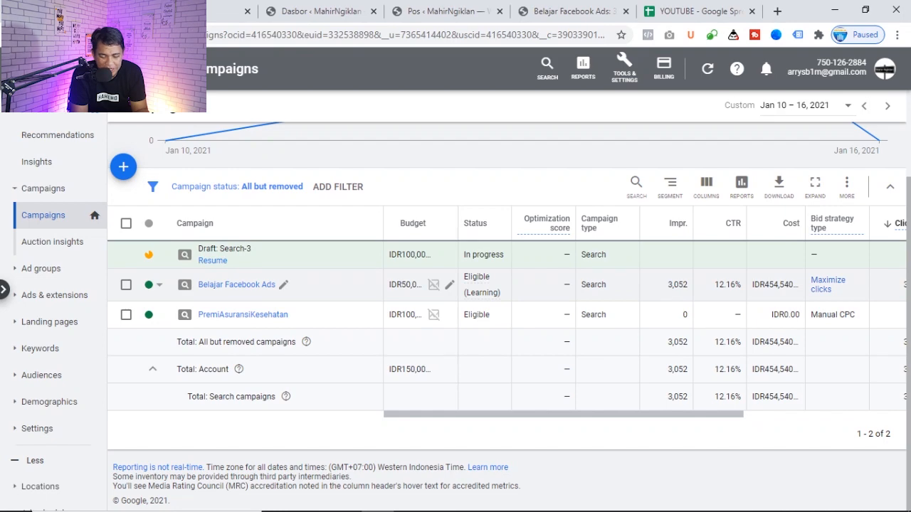
{"action": "left_click", "coordinate": [236, 284]}
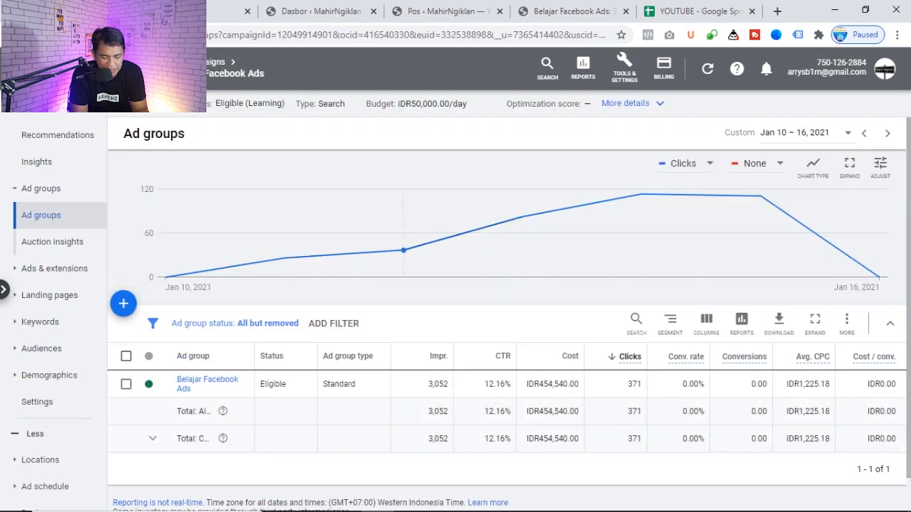
{"action": "scroll", "coordinate": [403, 250], "scroll_direction": "down", "scroll_amount": 1}
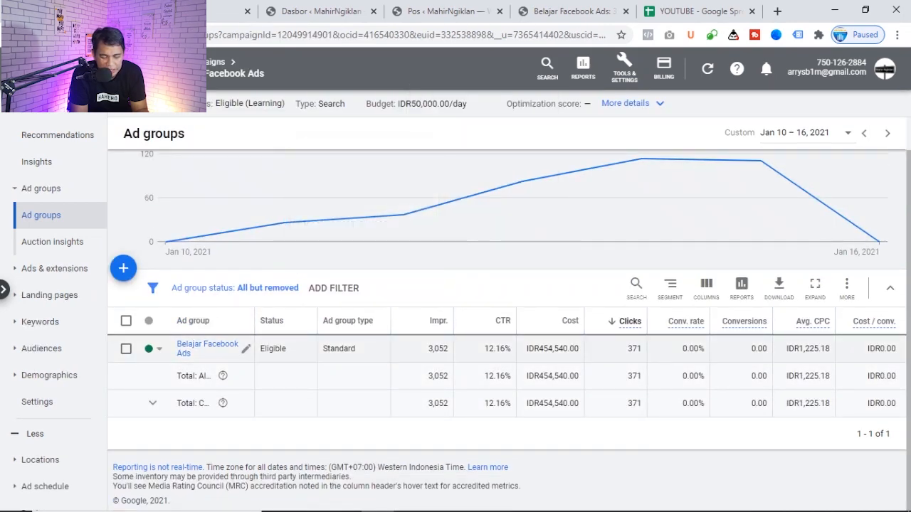
{"action": "left_click", "coordinate": [207, 348]}
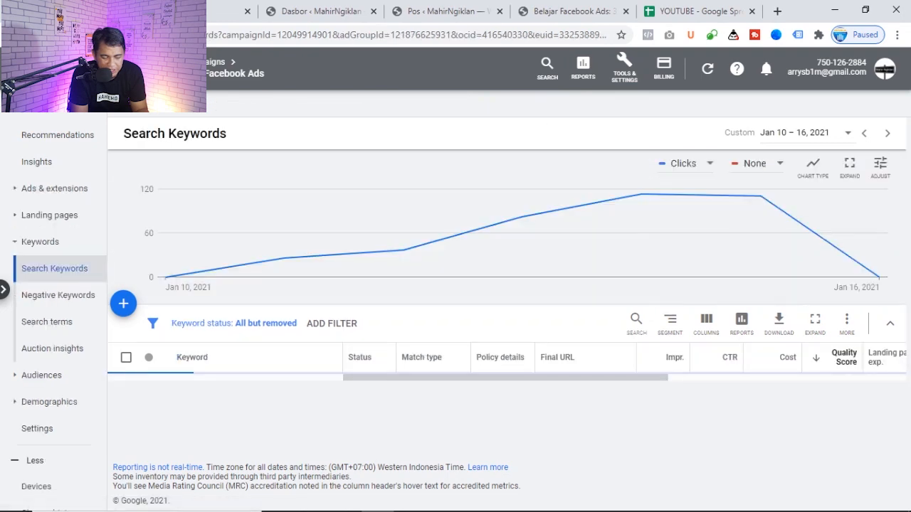
{"action": "scroll", "coordinate": [403, 250], "scroll_direction": "down", "scroll_amount": 2}
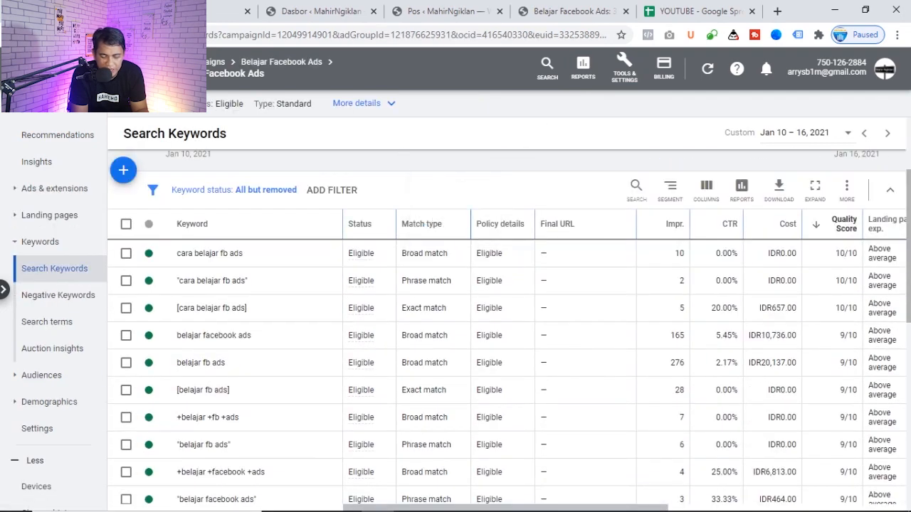
{"action": "scroll", "coordinate": [506, 313], "scroll_direction": "up", "scroll_amount": 2}
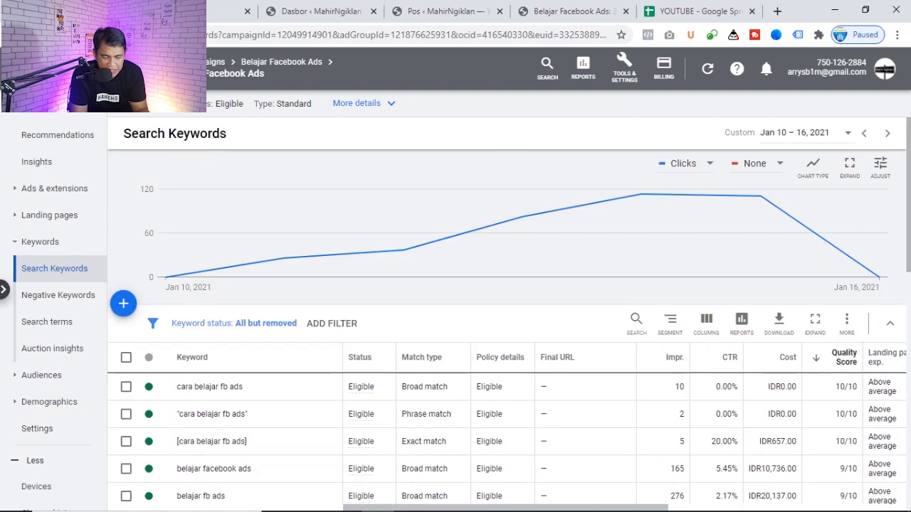
{"action": "scroll", "coordinate": [507, 313], "scroll_direction": "down", "scroll_amount": 2}
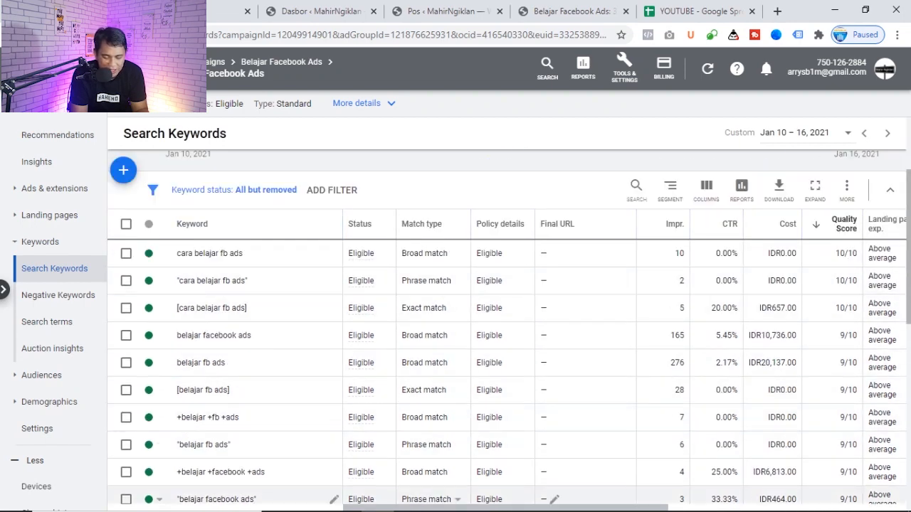
- Compare the search keywords' landing page experience, expected CTR, ad relevance and clicks, and pause the keyword +belajar +fb +ads
{"action": "left_click_drag", "start_coordinate": [507, 508], "coordinate": [625, 508]}
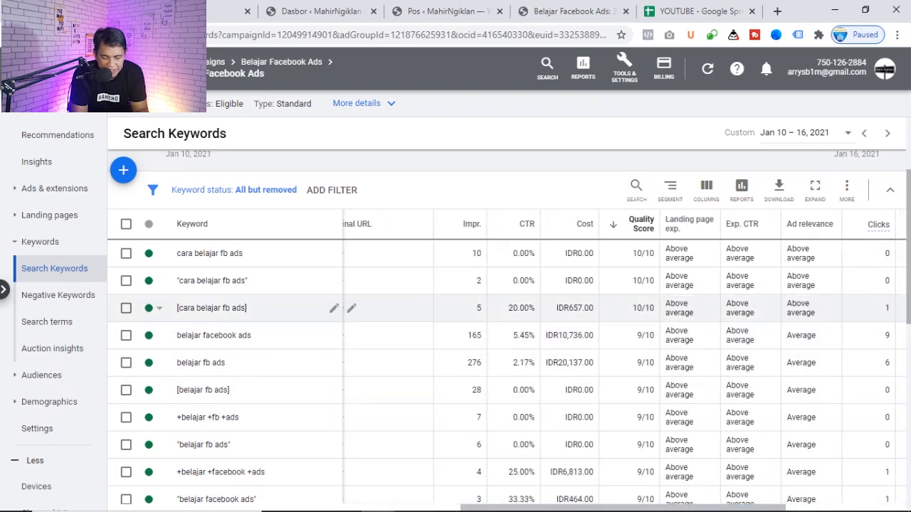
{"action": "scroll", "coordinate": [456, 306], "scroll_direction": "down", "scroll_amount": 1}
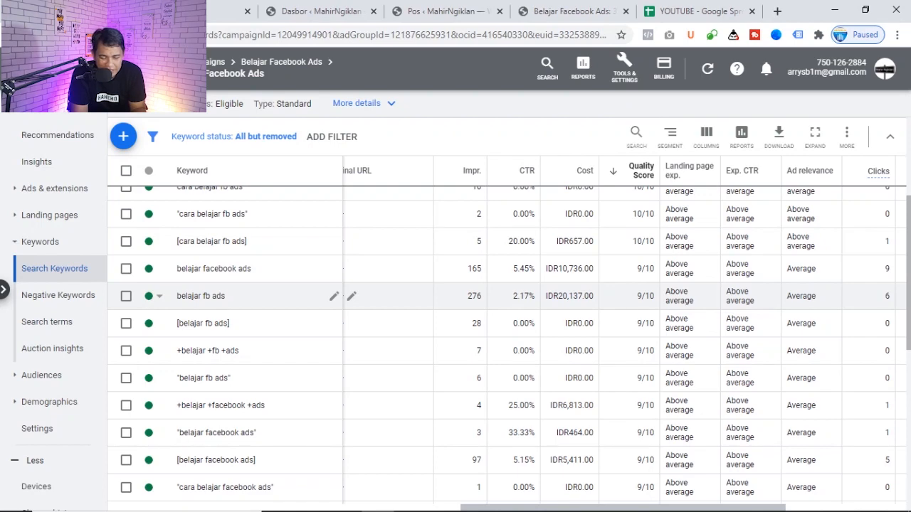
{"action": "scroll", "coordinate": [230, 402], "scroll_direction": "up", "scroll_amount": 2}
{"action": "scroll", "coordinate": [229, 402], "scroll_direction": "down", "scroll_amount": 2}
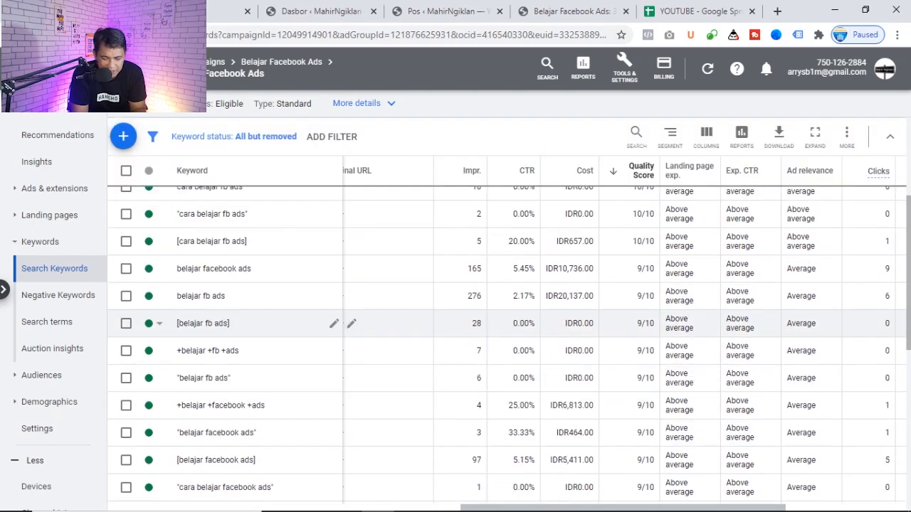
{"action": "scroll", "coordinate": [342, 334], "scroll_direction": "up", "scroll_amount": 1}
{"action": "scroll", "coordinate": [341, 356], "scroll_direction": "down", "scroll_amount": 2}
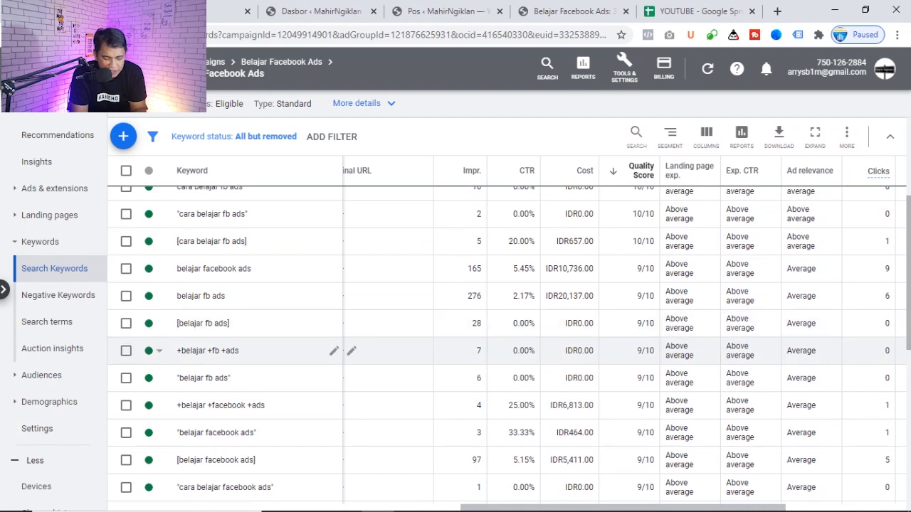
{"action": "left_click", "coordinate": [158, 351]}
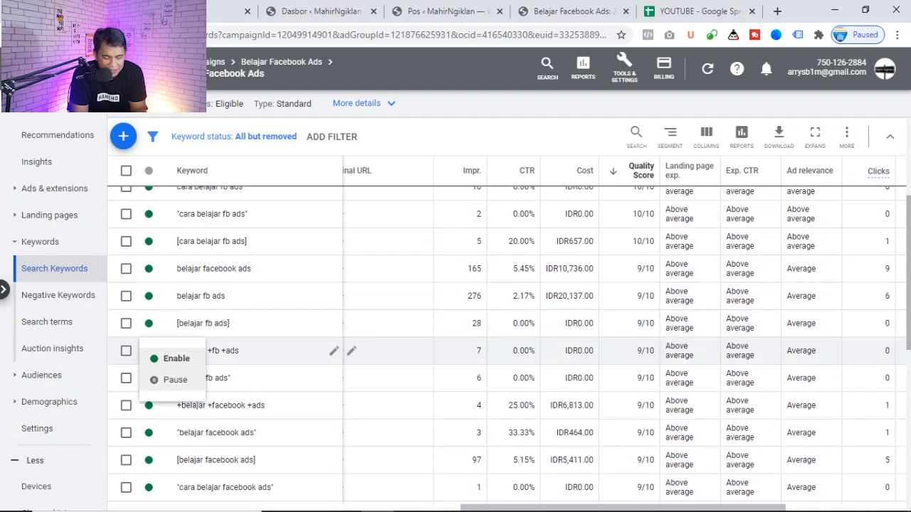
{"action": "left_click", "coordinate": [175, 380]}
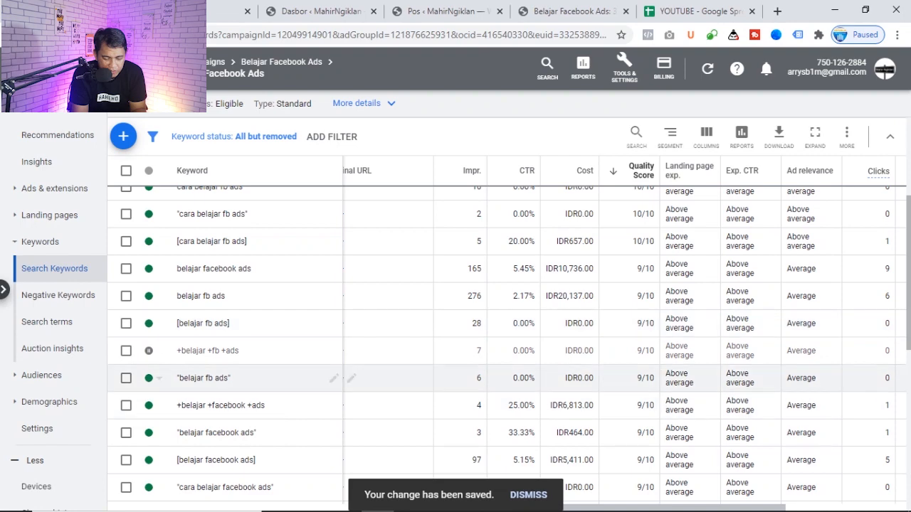
- Pause the phrase match keyword "belajar iklan di facebook" among the ad group's search keywords
{"action": "scroll", "coordinate": [498, 342], "scroll_direction": "down", "scroll_amount": 1}
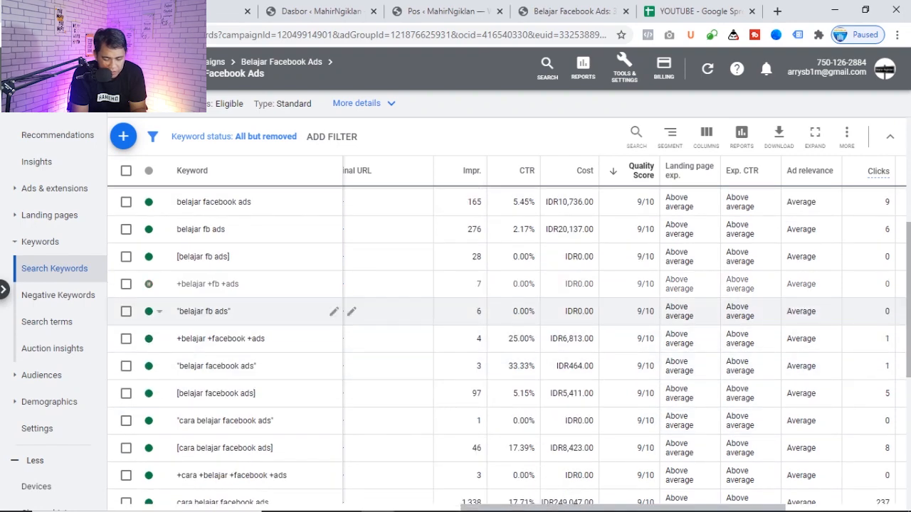
{"action": "scroll", "coordinate": [498, 341], "scroll_direction": "down", "scroll_amount": 3}
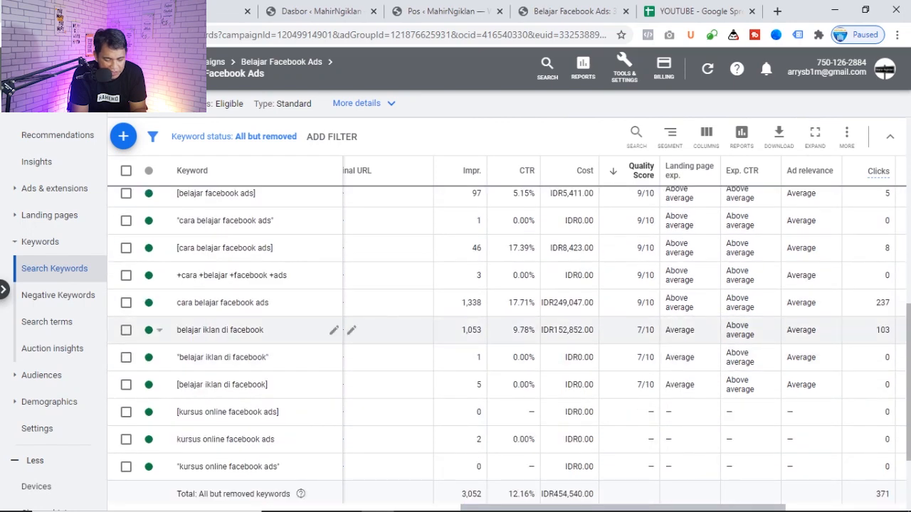
{"action": "left_click", "coordinate": [157, 358]}
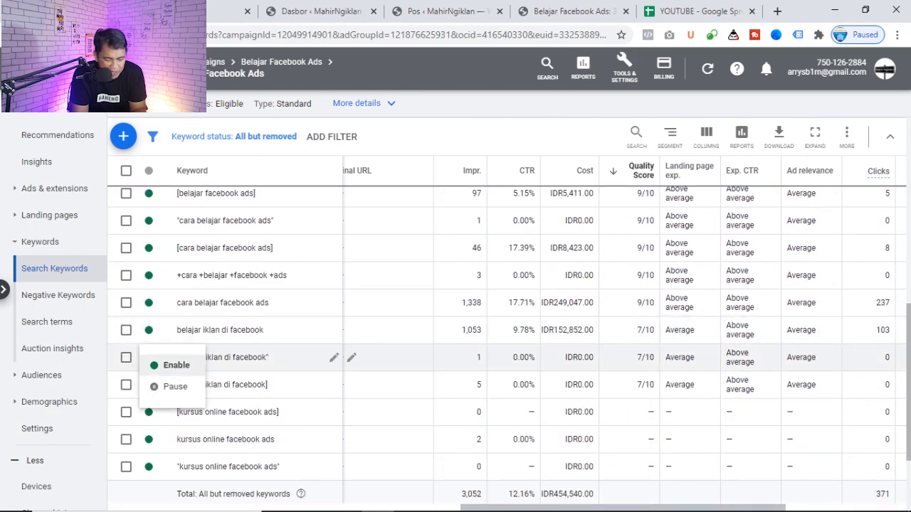
{"action": "left_click", "coordinate": [175, 387]}
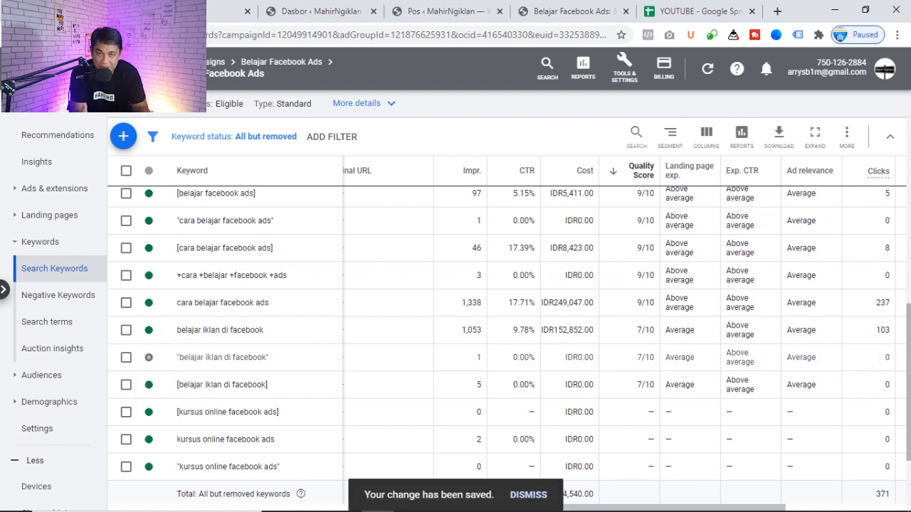